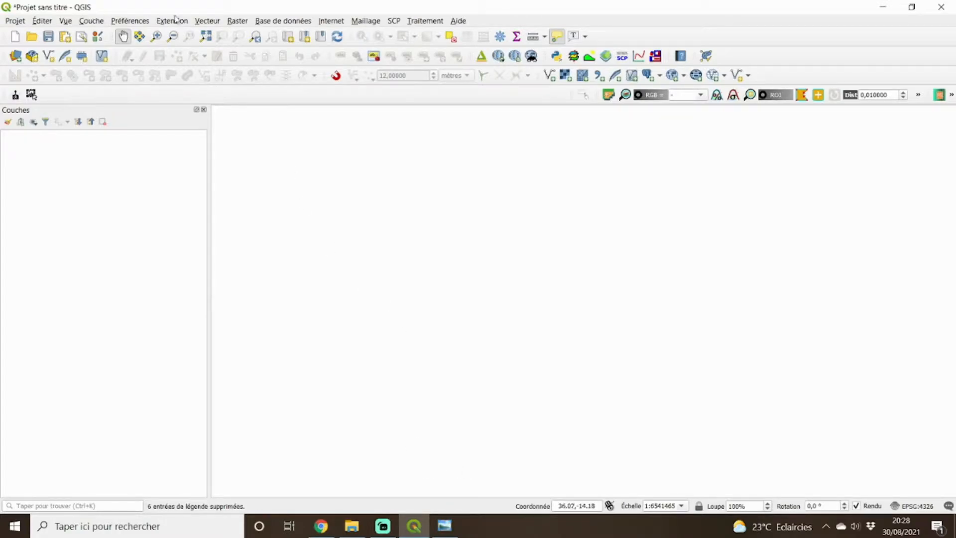
Add the raster file precipitations.tif from the reclass_raster folder to the project as a layer.
{"action": "left_click", "coordinate": [91, 21]}
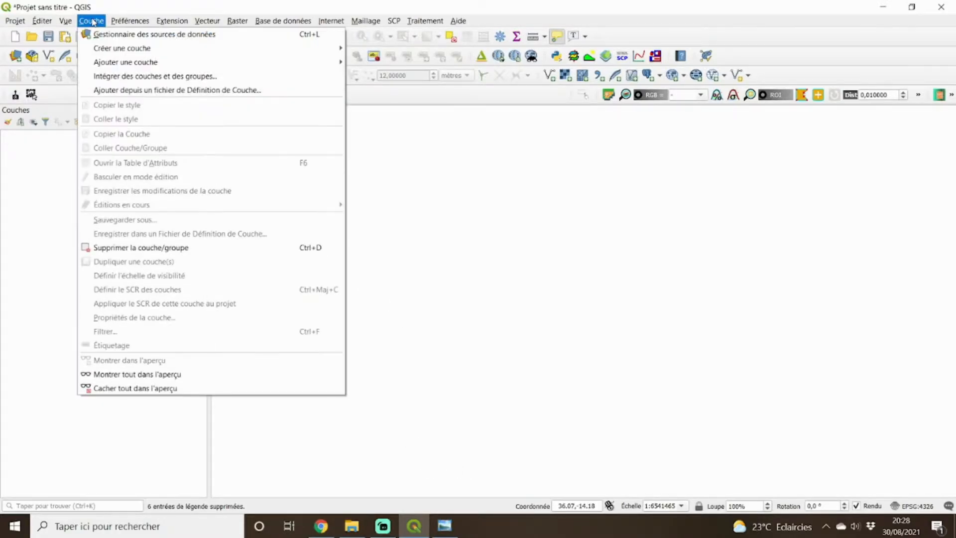
{"action": "mouse_move", "coordinate": [204, 62]}
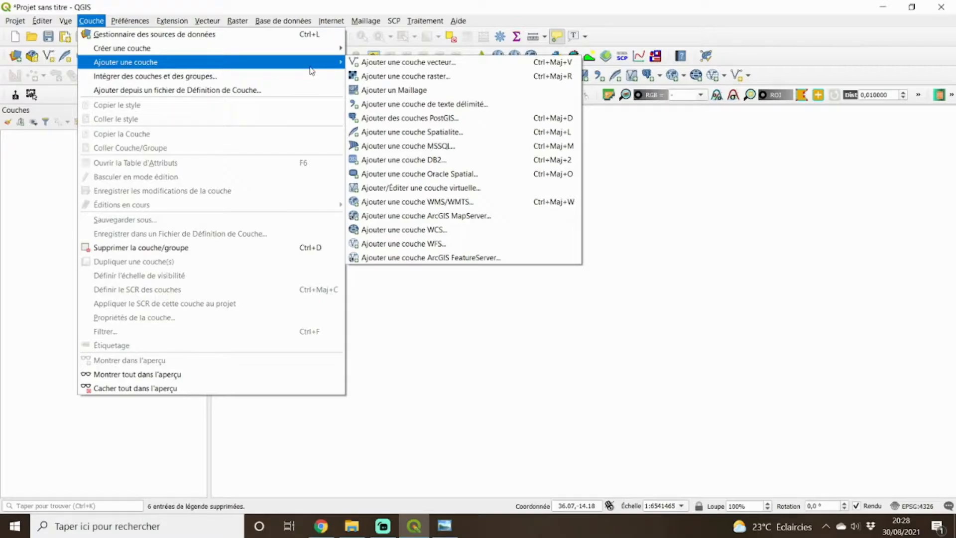
{"action": "left_click", "coordinate": [470, 86]}
{"action": "left_click", "coordinate": [703, 160]}
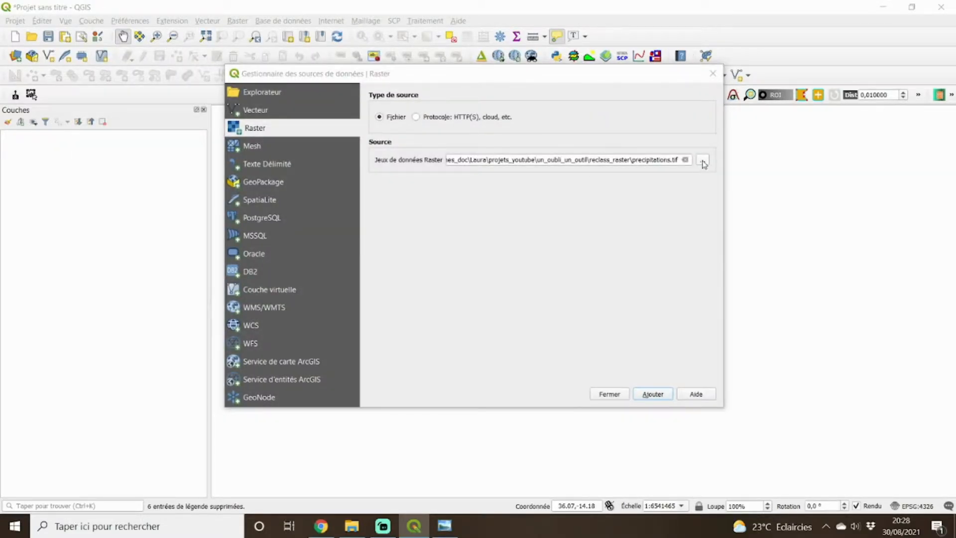
{"action": "left_click", "coordinate": [529, 181]}
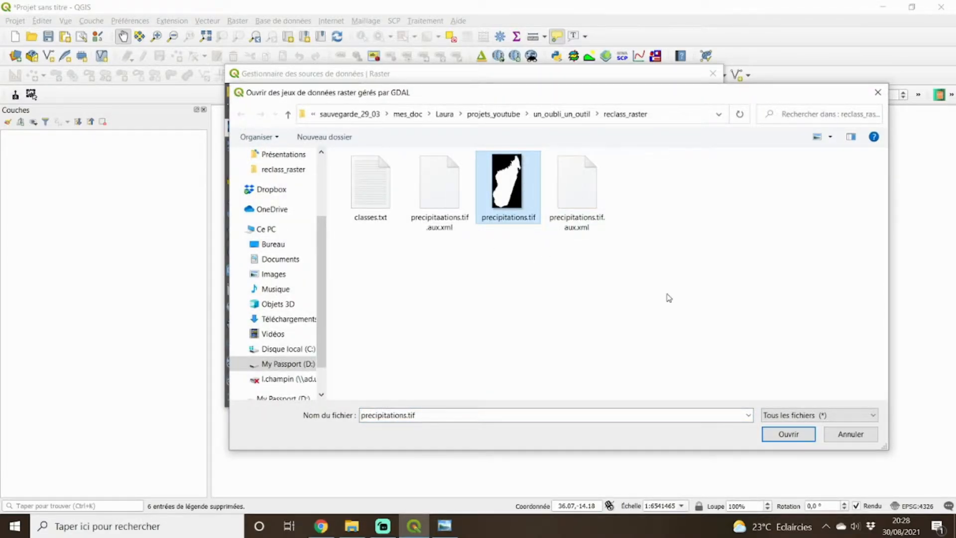
{"action": "left_click", "coordinate": [789, 435]}
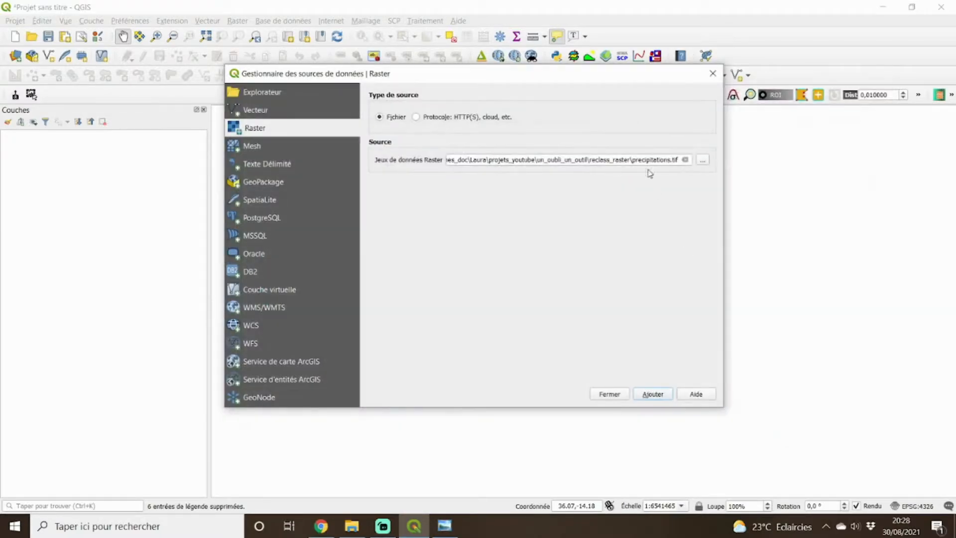
{"action": "left_click", "coordinate": [653, 394]}
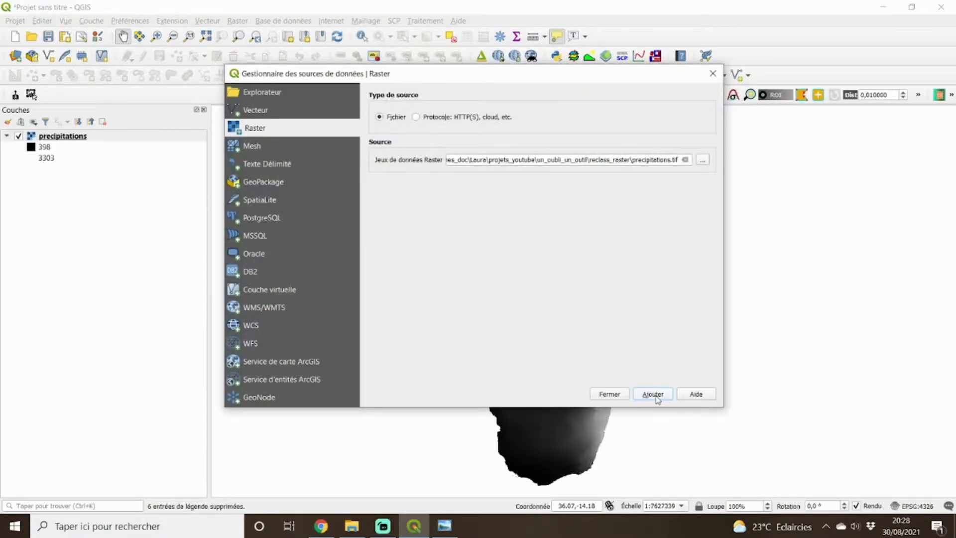
{"action": "left_click", "coordinate": [606, 395]}
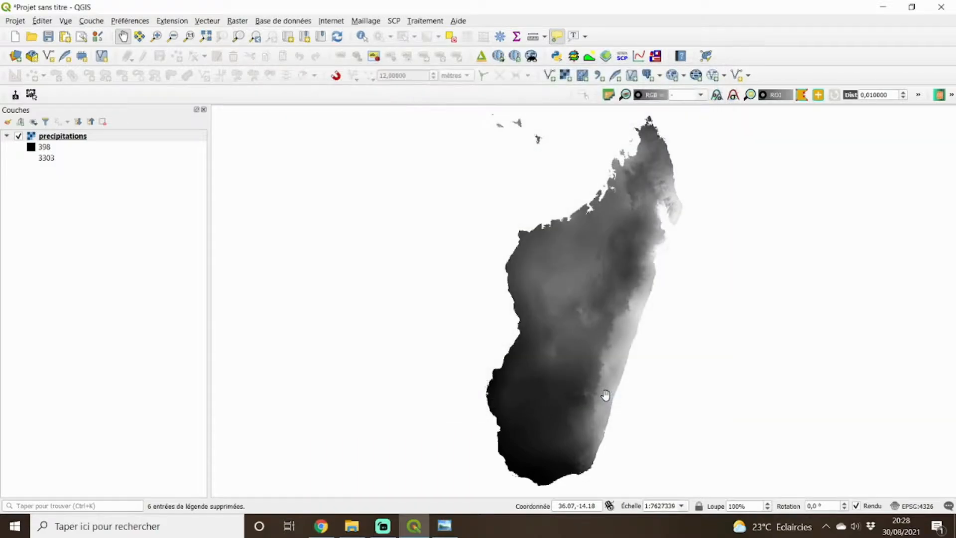
Identify the precipitation value of a pixel on the island's east coast.
{"action": "scroll", "coordinate": [633, 360], "scroll_direction": "up", "scroll_amount": 2}
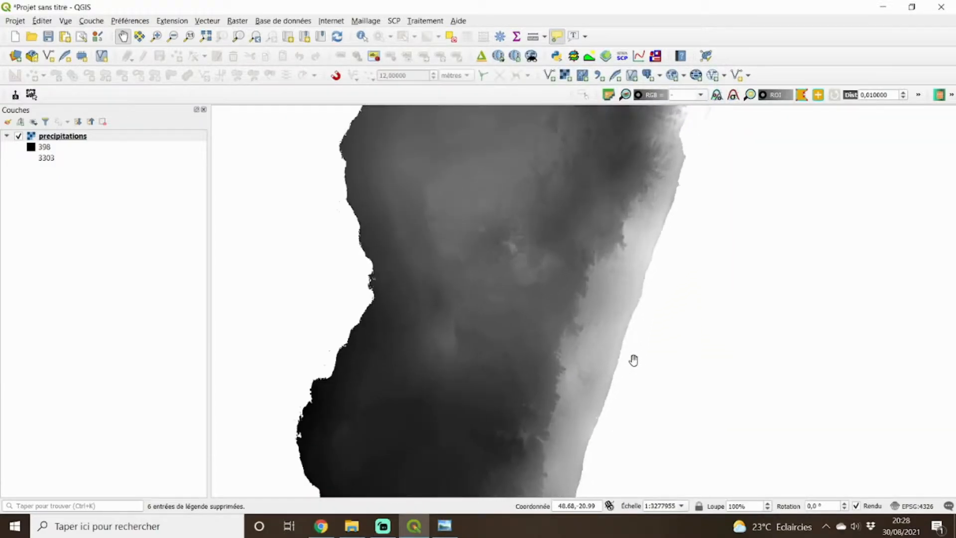
{"action": "scroll", "coordinate": [633, 359], "scroll_direction": "up", "scroll_amount": 3}
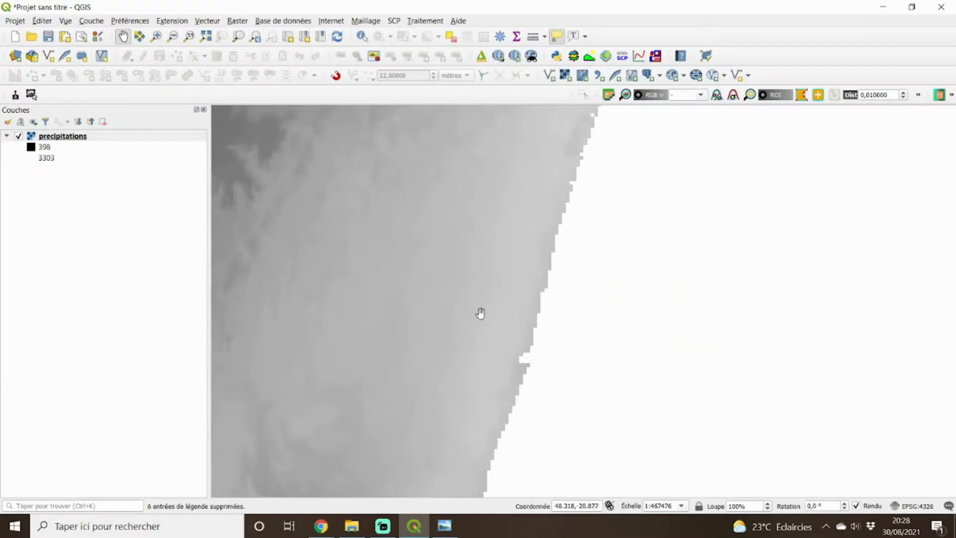
{"action": "left_click", "coordinate": [362, 36]}
{"action": "left_click", "coordinate": [535, 342]}
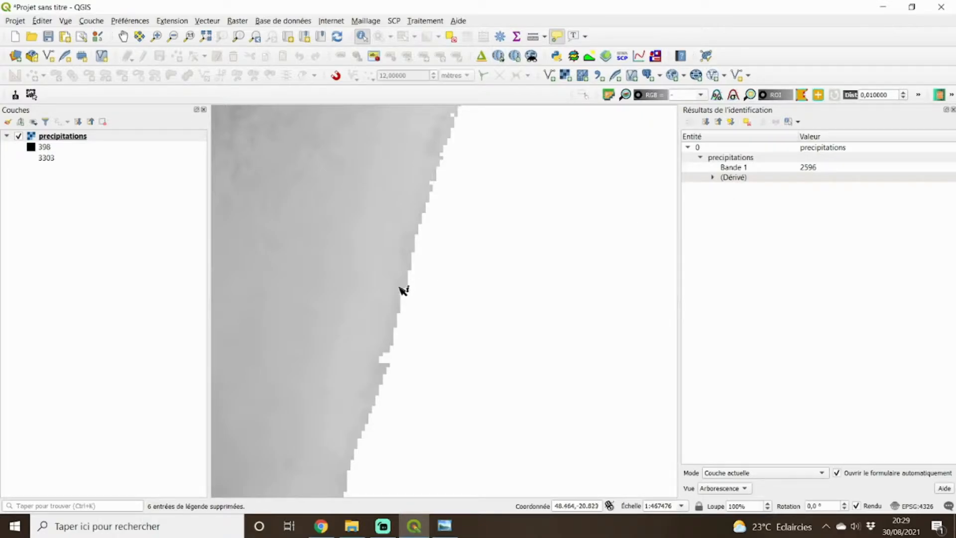
{"action": "scroll", "coordinate": [403, 289], "scroll_direction": "down", "scroll_amount": 3}
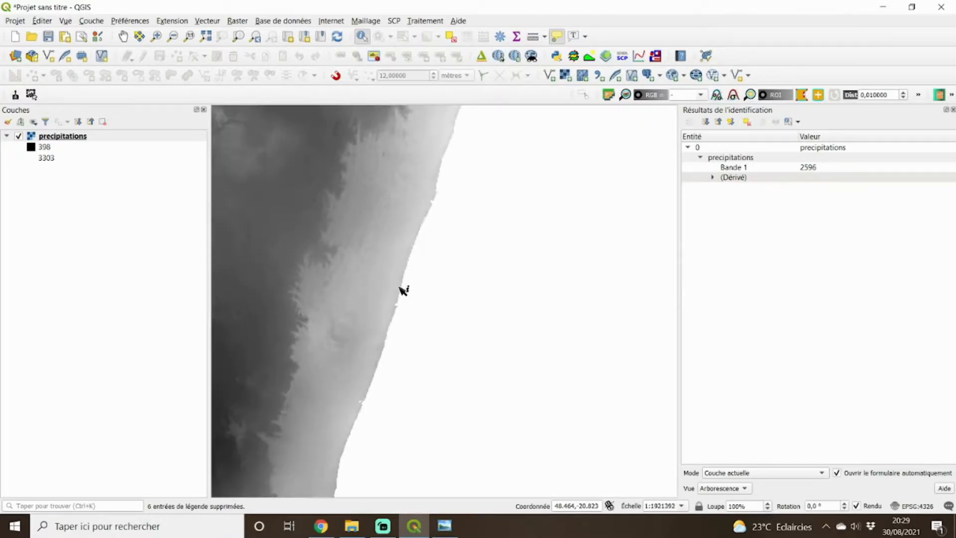
{"action": "scroll", "coordinate": [403, 290], "scroll_direction": "down", "scroll_amount": 1}
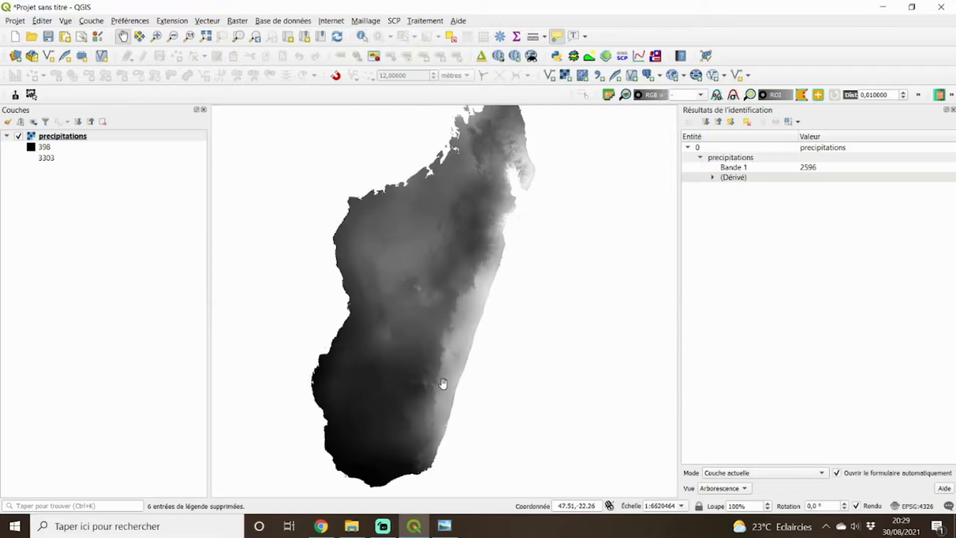
Switch to the photo viewer and examine the bioclimate inset and its precipitation class table on the scanned map afr_mgmcmvc.jpg.
{"action": "left_click", "coordinate": [443, 526]}
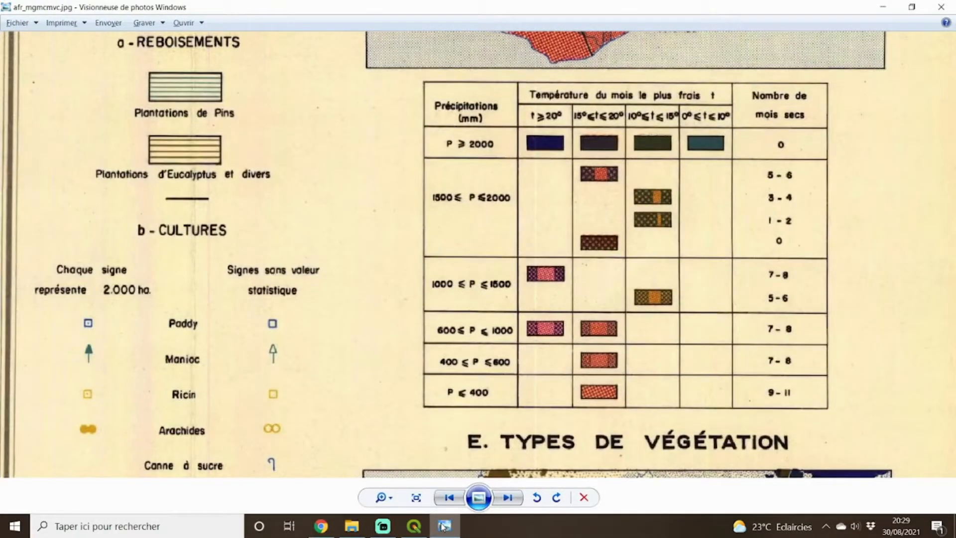
{"action": "scroll", "coordinate": [404, 249], "scroll_direction": "down", "scroll_amount": 4}
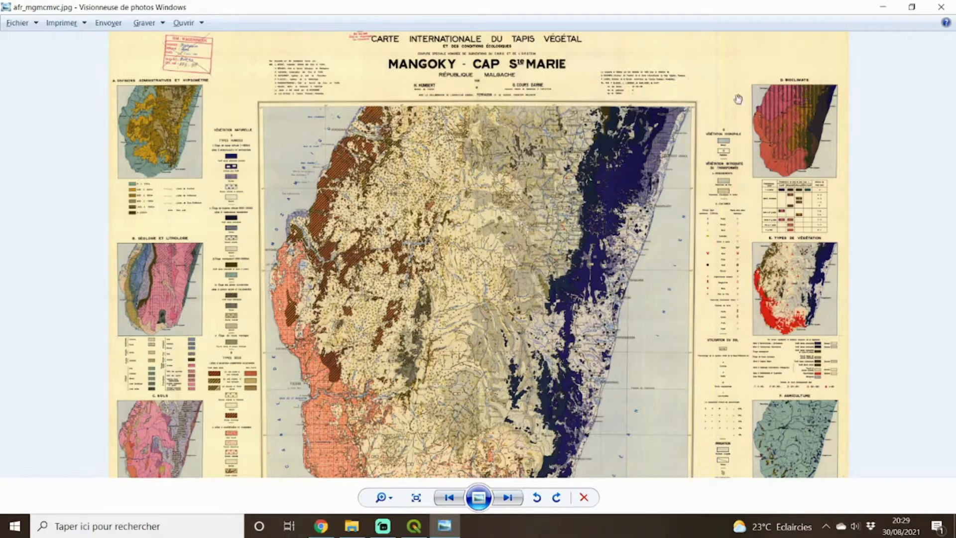
{"action": "scroll", "coordinate": [789, 122], "scroll_direction": "up", "scroll_amount": 2}
{"action": "scroll", "coordinate": [789, 122], "scroll_direction": "up", "scroll_amount": 2}
{"action": "left_click_drag", "start_coordinate": [790, 123], "coordinate": [657, 216]}
{"action": "scroll", "coordinate": [657, 216], "scroll_direction": "up", "scroll_amount": 3}
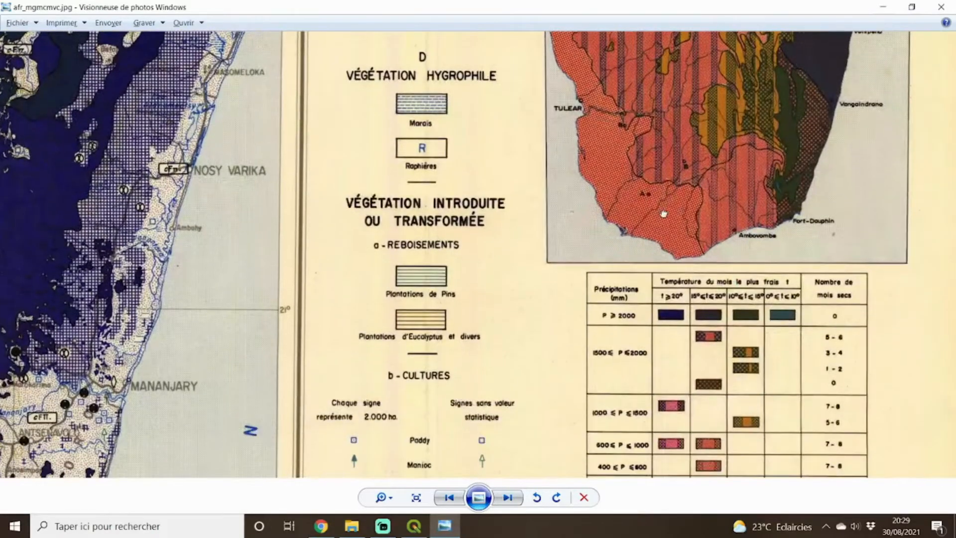
{"action": "left_click_drag", "start_coordinate": [664, 213], "coordinate": [663, 147]}
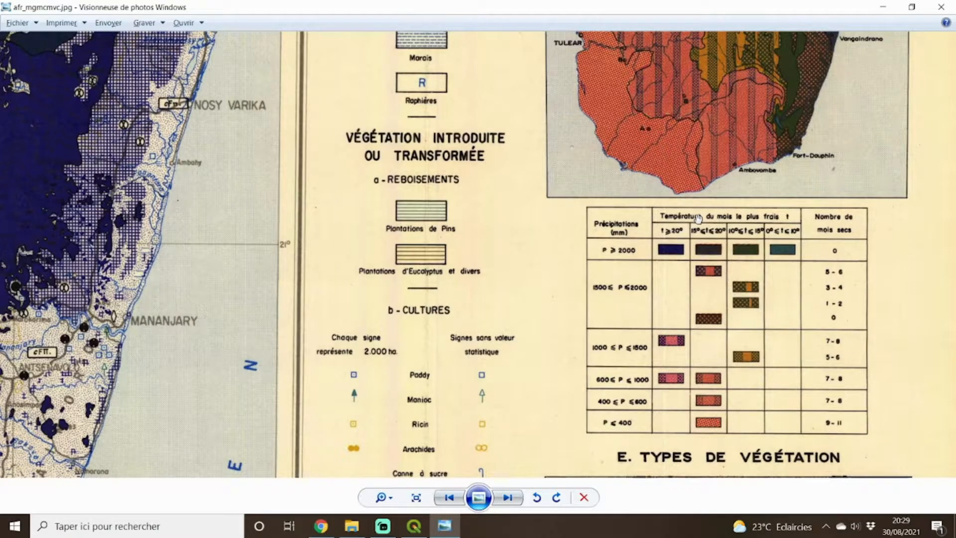
{"action": "scroll", "coordinate": [698, 217], "scroll_direction": "up", "scroll_amount": 2}
{"action": "left_click_drag", "start_coordinate": [697, 218], "coordinate": [595, 93]}
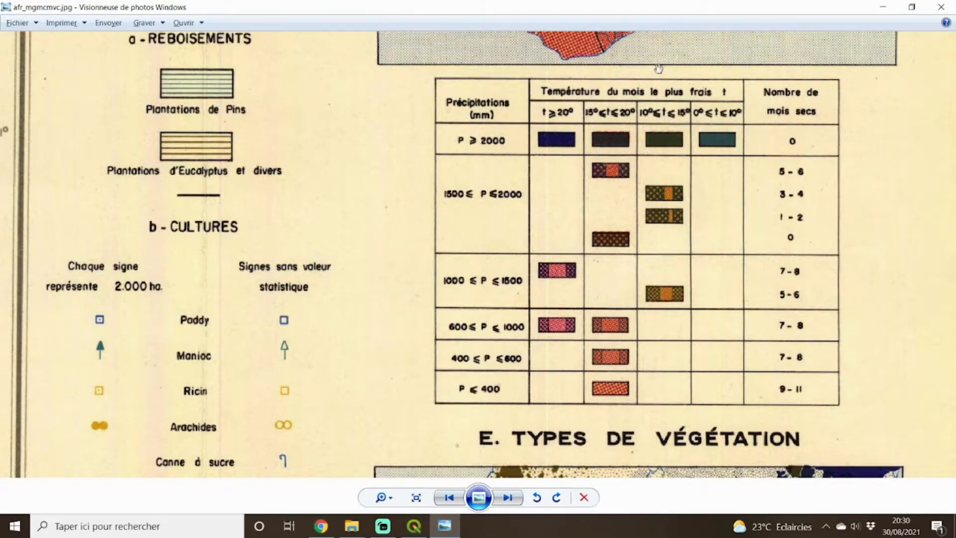
{"action": "scroll", "coordinate": [659, 67], "scroll_direction": "down", "scroll_amount": 3}
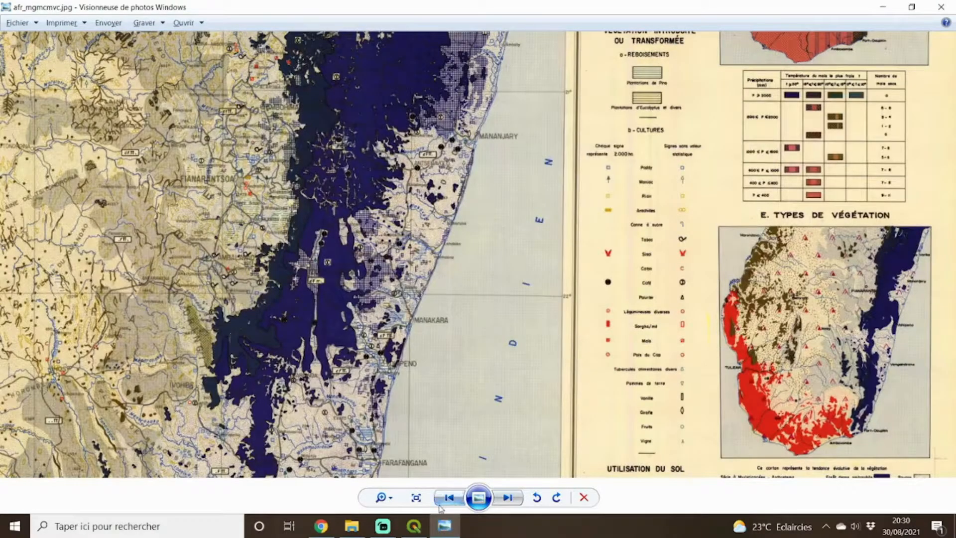
Return to QGIS, search the processing toolbox for "reclass" and open the Reclassification par table tool.
{"action": "left_click", "coordinate": [420, 530]}
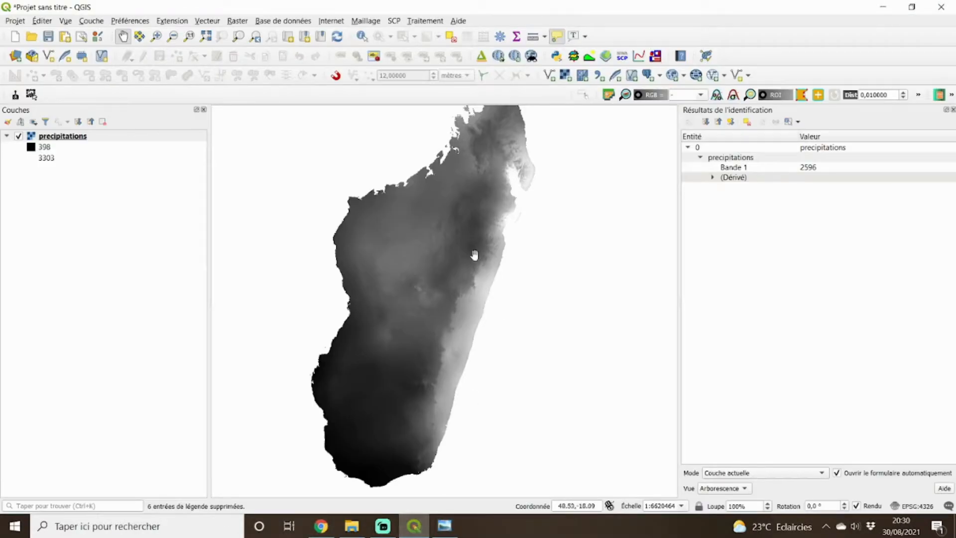
{"action": "left_click_drag", "start_coordinate": [475, 257], "coordinate": [519, 249]}
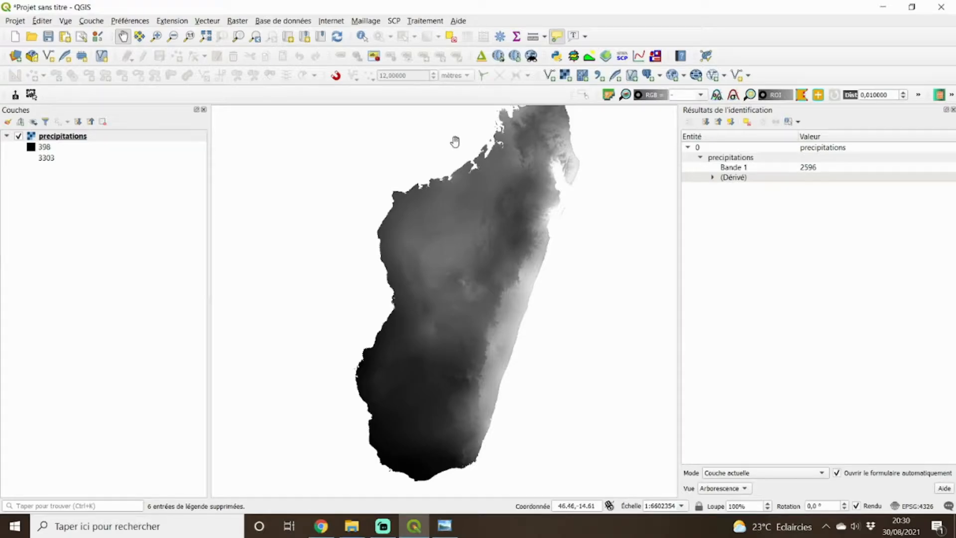
{"action": "left_click", "coordinate": [430, 23]}
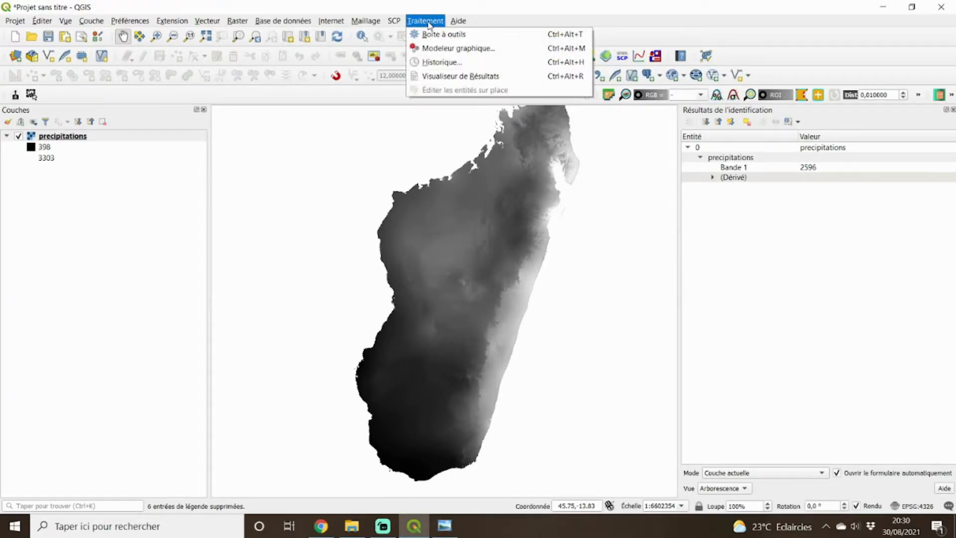
{"action": "left_click", "coordinate": [456, 35]}
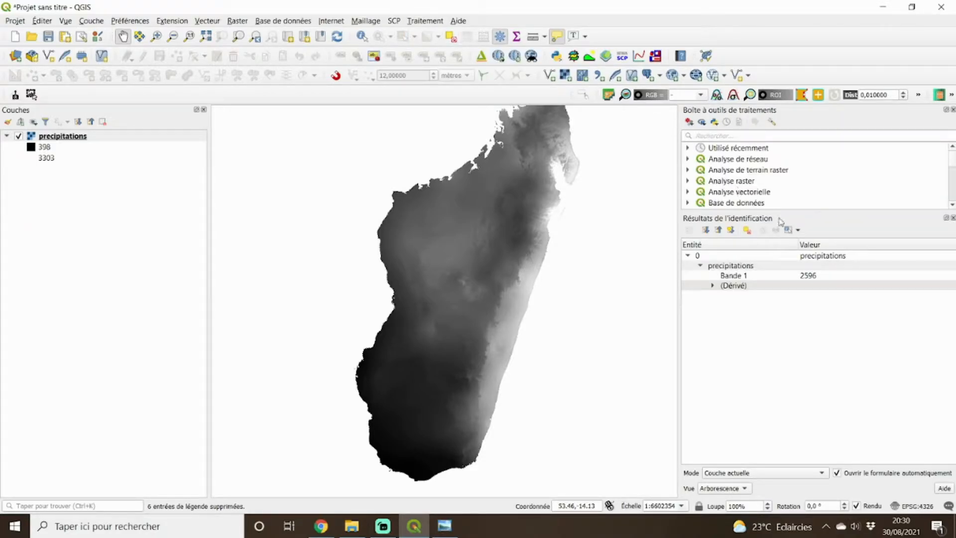
{"action": "left_click_drag", "start_coordinate": [781, 211], "coordinate": [779, 282]}
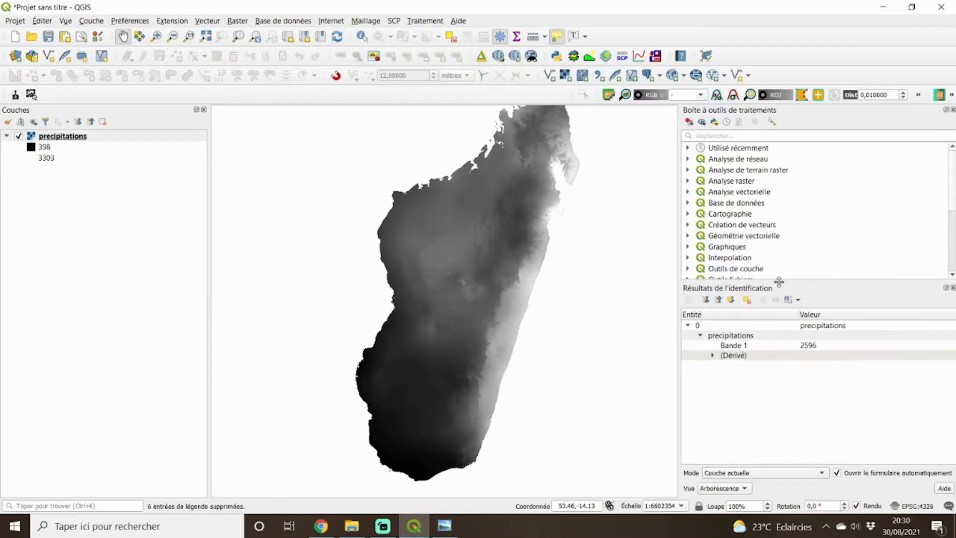
{"action": "left_click", "coordinate": [687, 181]}
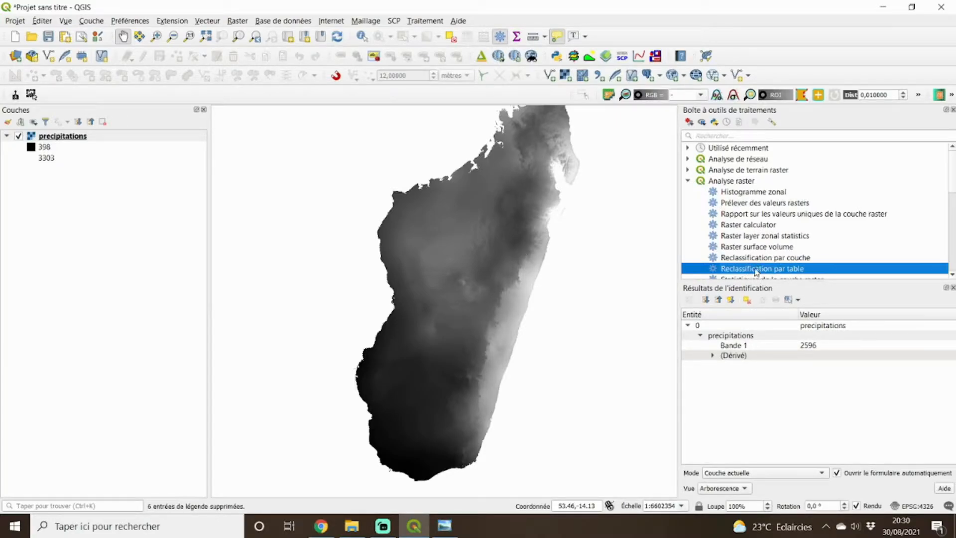
{"action": "left_click", "coordinate": [717, 135]}
{"action": "type", "text": "reclass"}
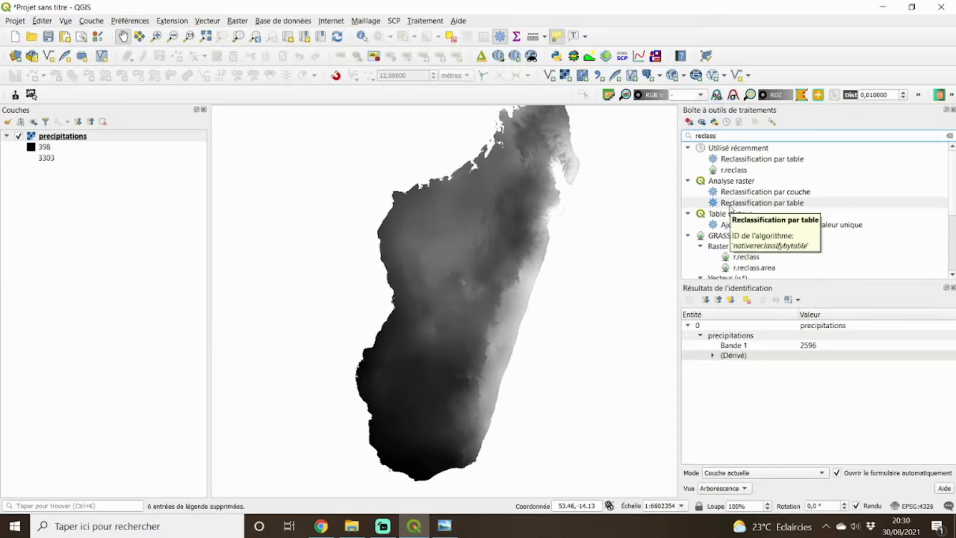
{"action": "double_click", "coordinate": [761, 204]}
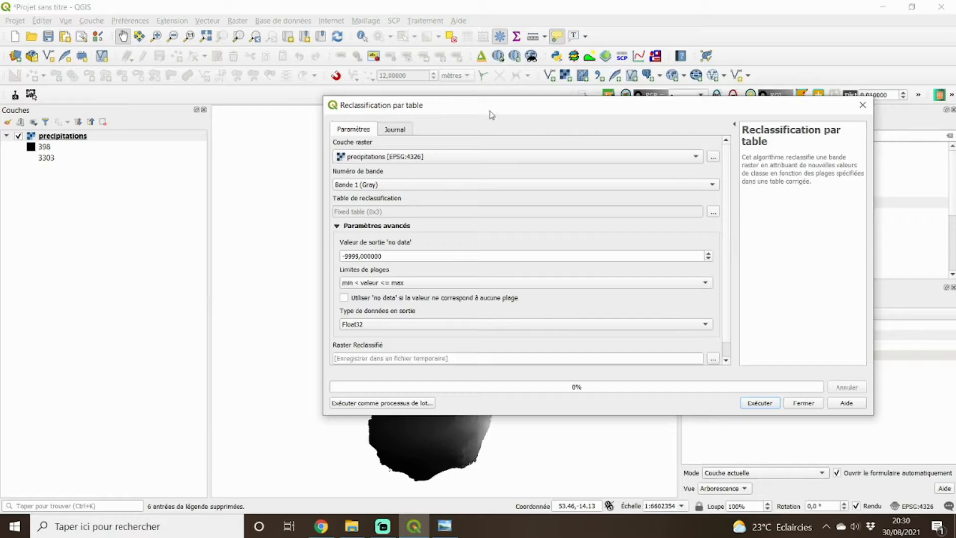
{"action": "left_click_drag", "start_coordinate": [489, 115], "coordinate": [429, 110]}
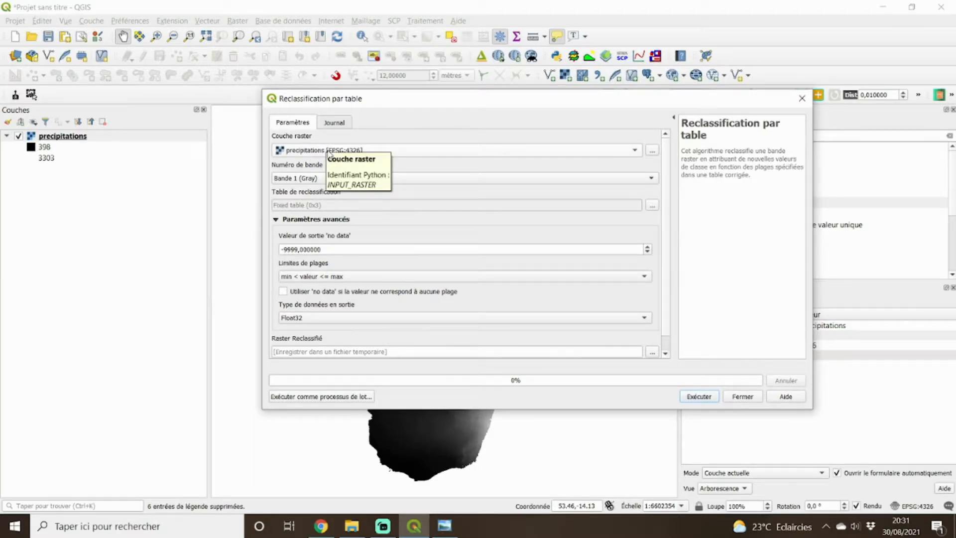
Choose precipitations as the raster layer to reclassify, with Bande 1 (Gray) as its band.
{"action": "left_click", "coordinate": [329, 152]}
{"action": "left_click", "coordinate": [328, 150]}
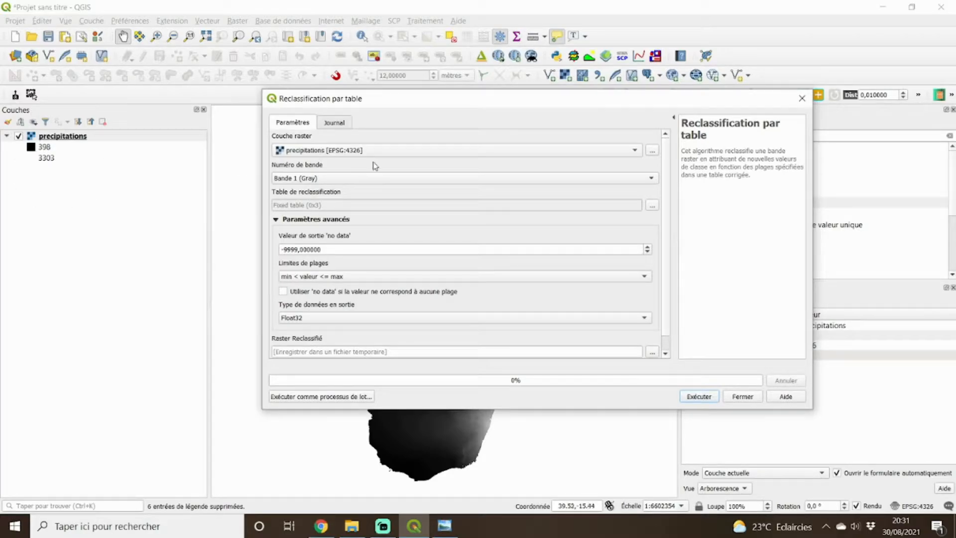
{"action": "left_click", "coordinate": [386, 181]}
{"action": "left_click", "coordinate": [386, 180]}
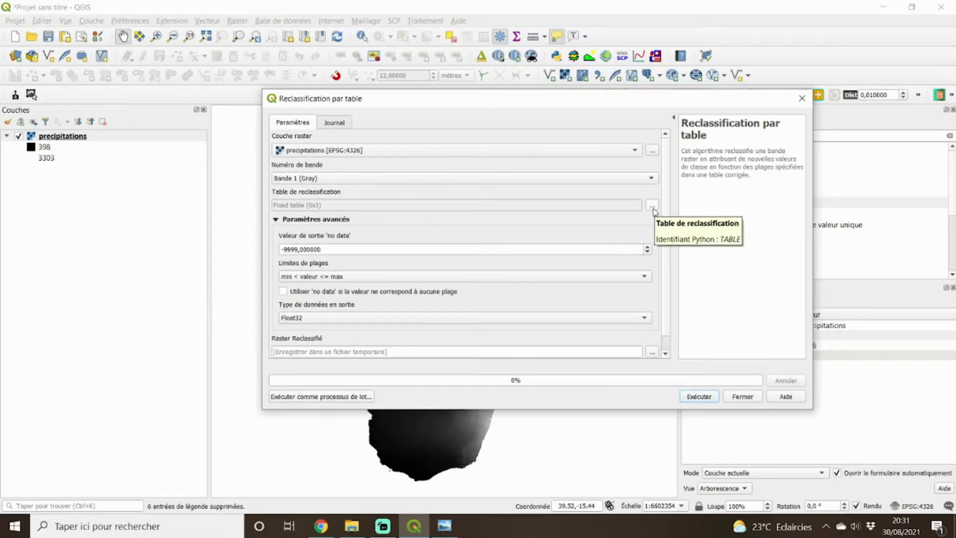
Check the precipitation class limits in the scanned map's bioclimate table in the photo viewer, and return to QGIS.
{"action": "left_click", "coordinate": [444, 526]}
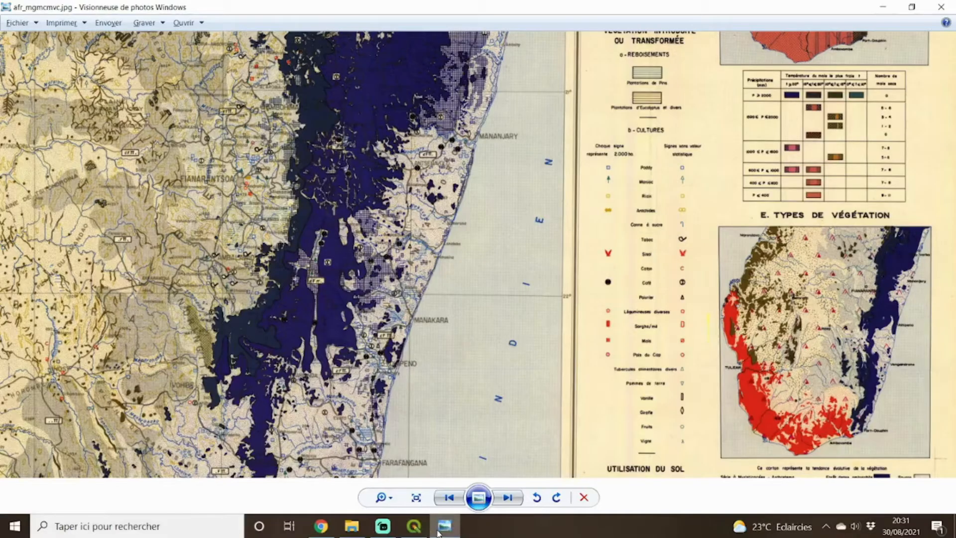
{"action": "scroll", "coordinate": [805, 164], "scroll_direction": "up", "scroll_amount": 4}
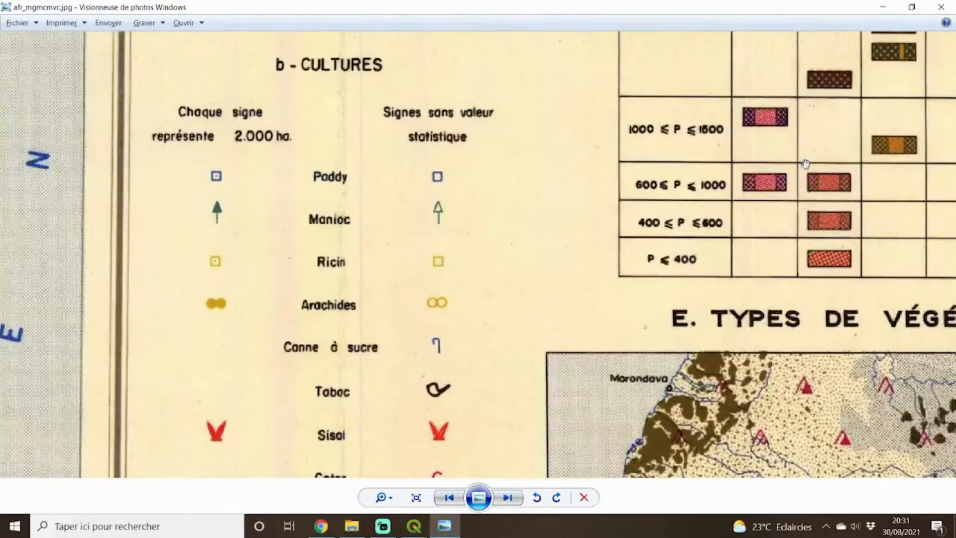
{"action": "left_click_drag", "start_coordinate": [805, 164], "coordinate": [519, 327]}
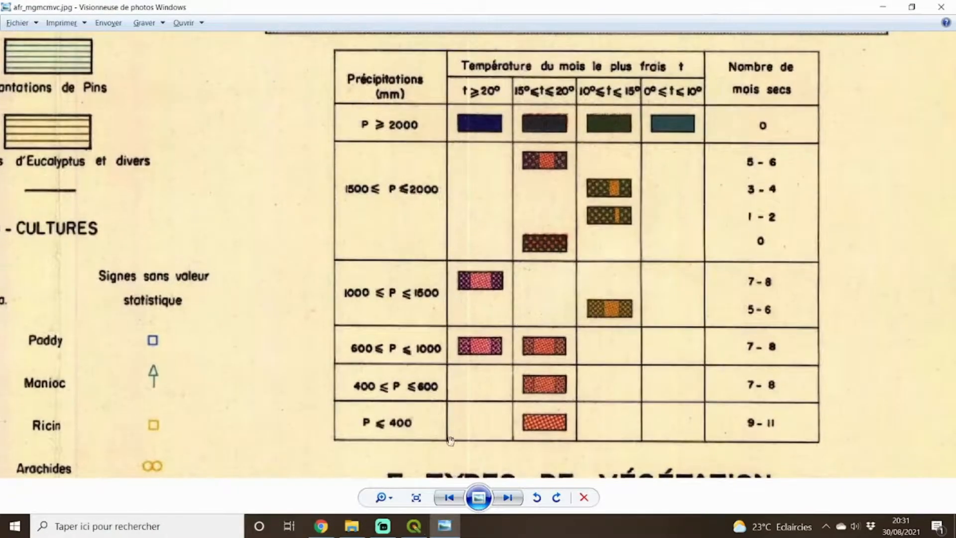
{"action": "mouse_move", "coordinate": [413, 533]}
{"action": "left_click", "coordinate": [396, 496]}
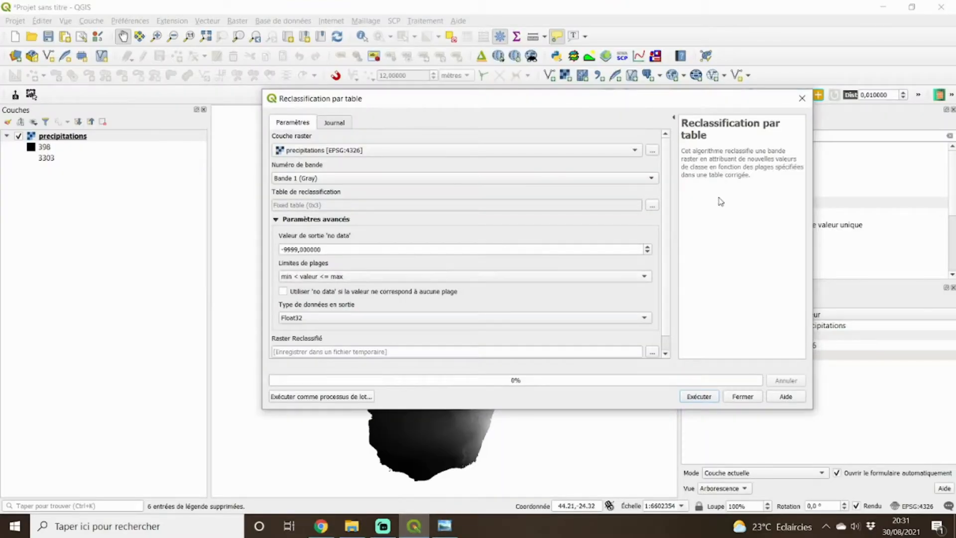
{"action": "left_click", "coordinate": [652, 208]}
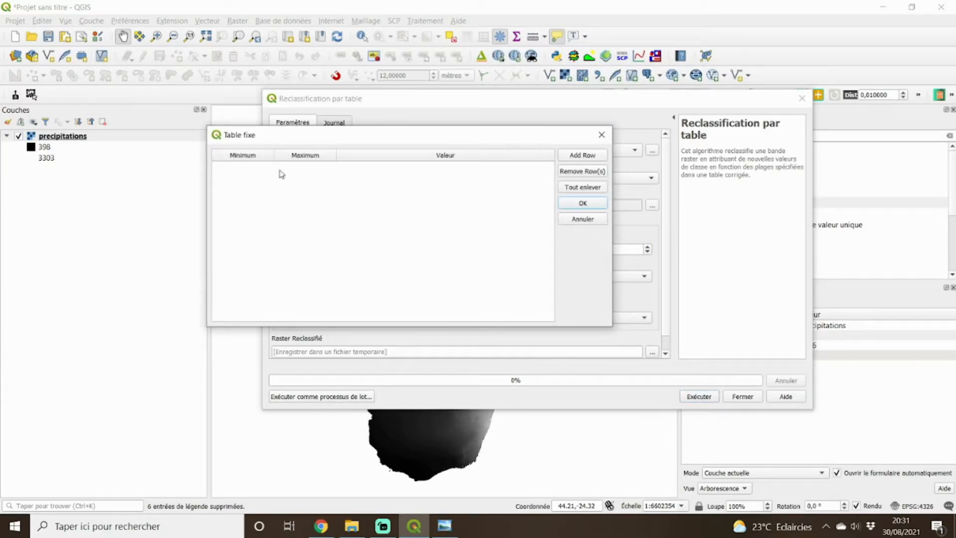
{"action": "left_click", "coordinate": [588, 157]}
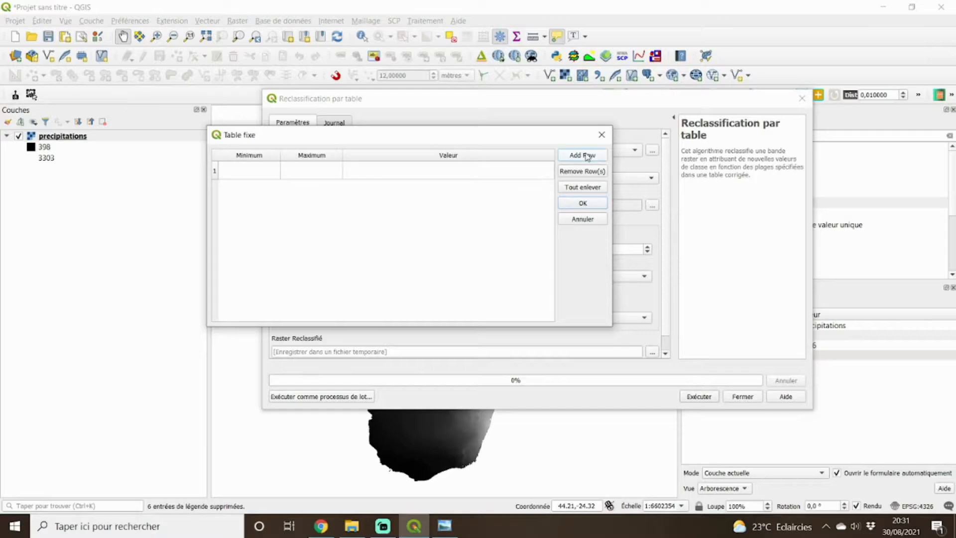
{"action": "left_click", "coordinate": [588, 157]}
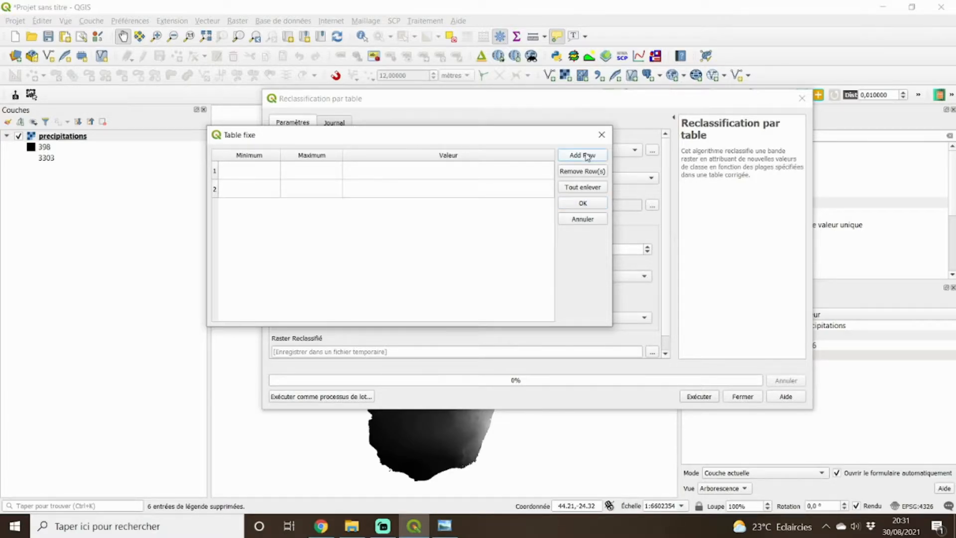
{"action": "left_click", "coordinate": [588, 157]}
{"action": "left_click", "coordinate": [588, 157]}
{"action": "left_click", "coordinate": [588, 158]}
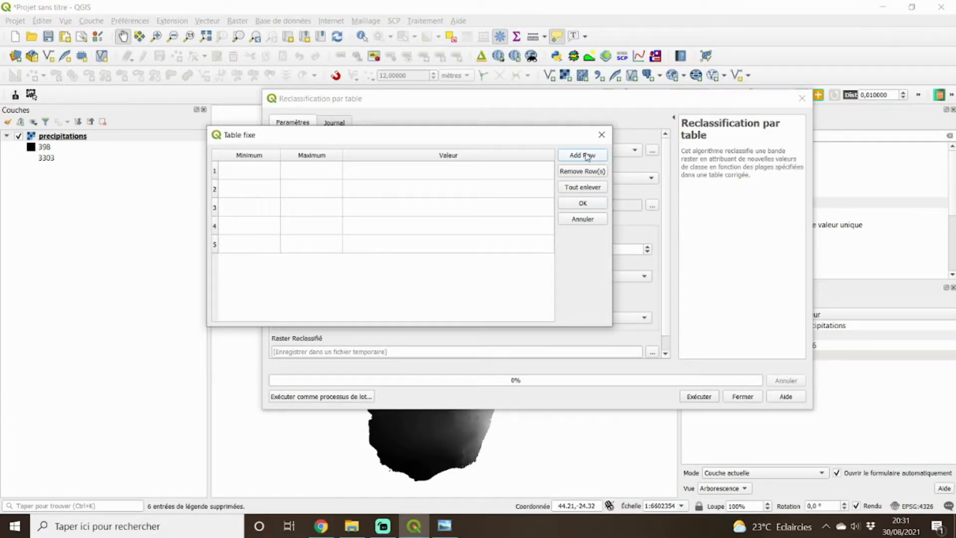
{"action": "left_click", "coordinate": [588, 157]}
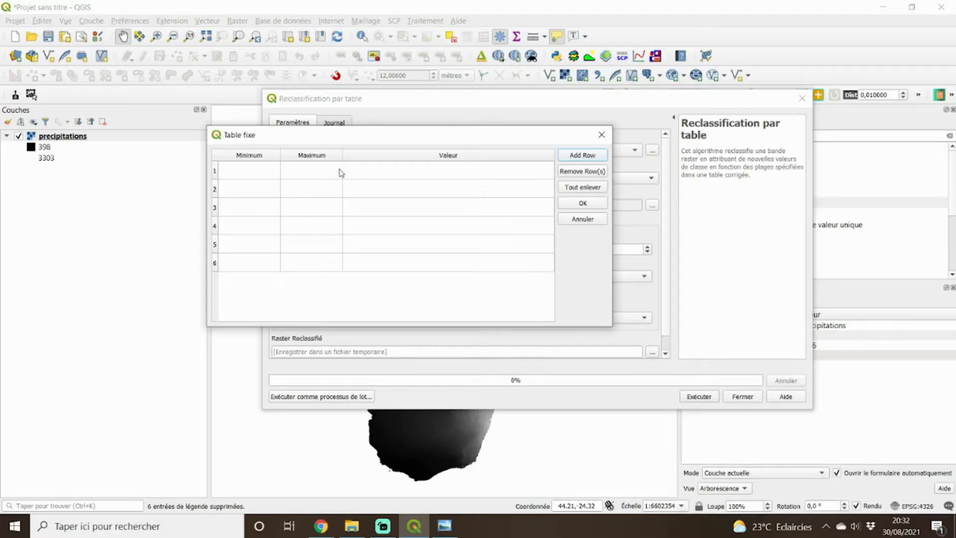
{"action": "double_click", "coordinate": [375, 173]}
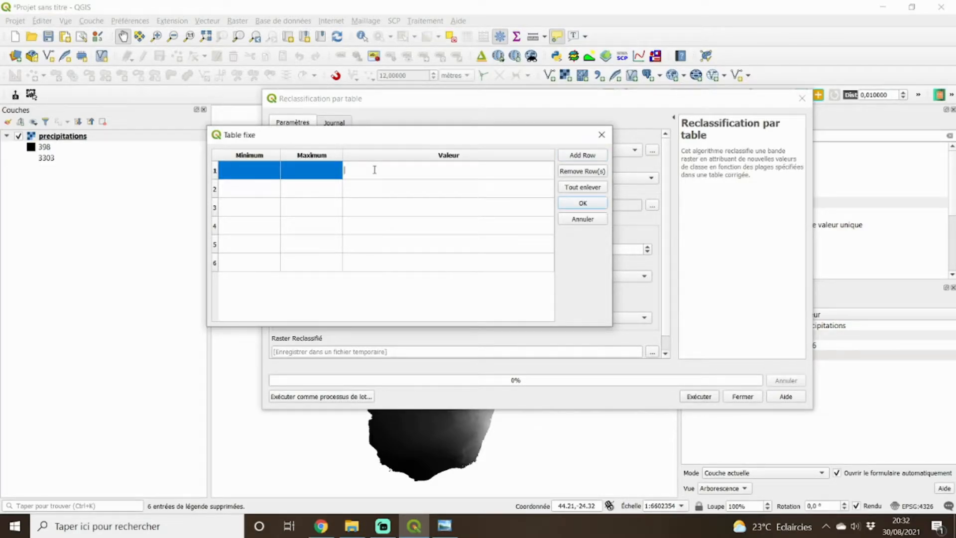
{"action": "type", "text": "1"}
{"action": "double_click", "coordinate": [370, 189]}
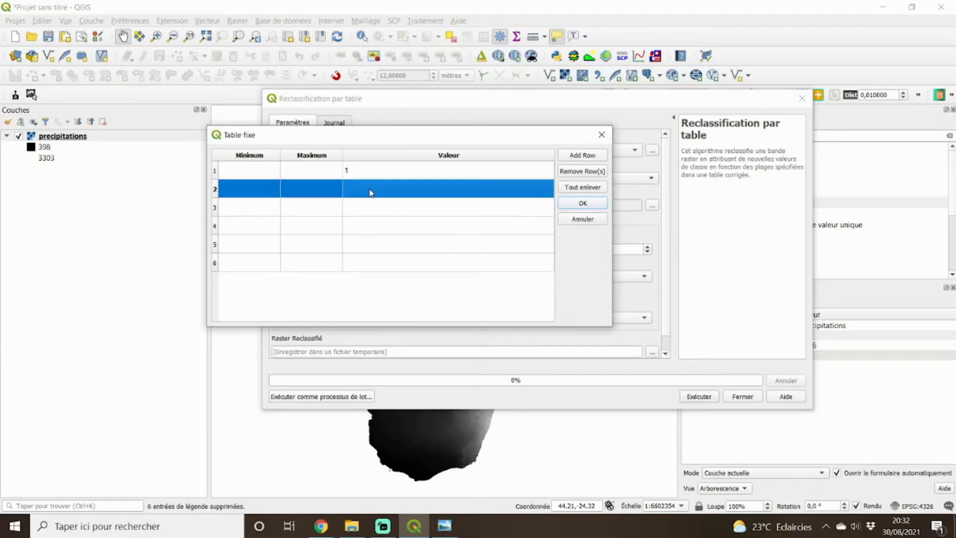
{"action": "double_click", "coordinate": [371, 205]}
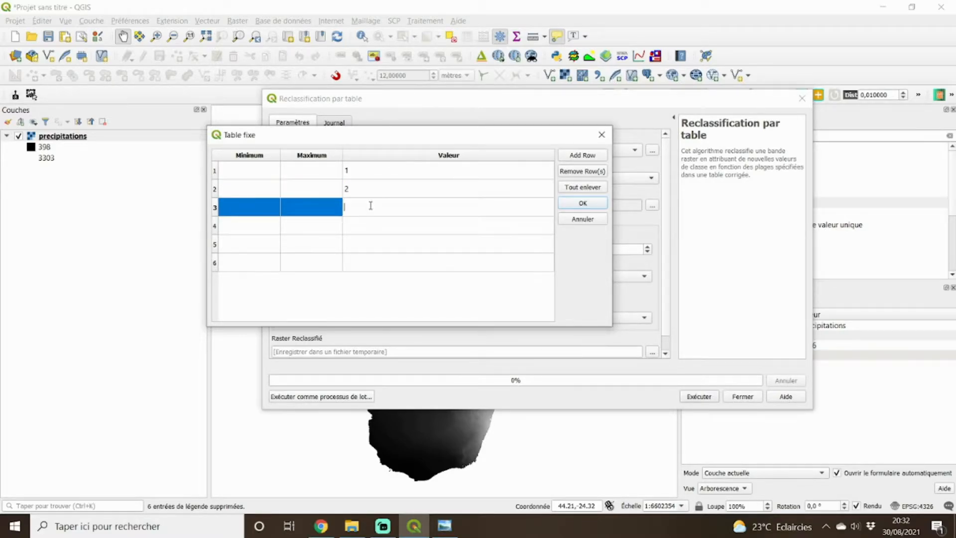
{"action": "type", "text": "3"}
{"action": "double_click", "coordinate": [373, 226]}
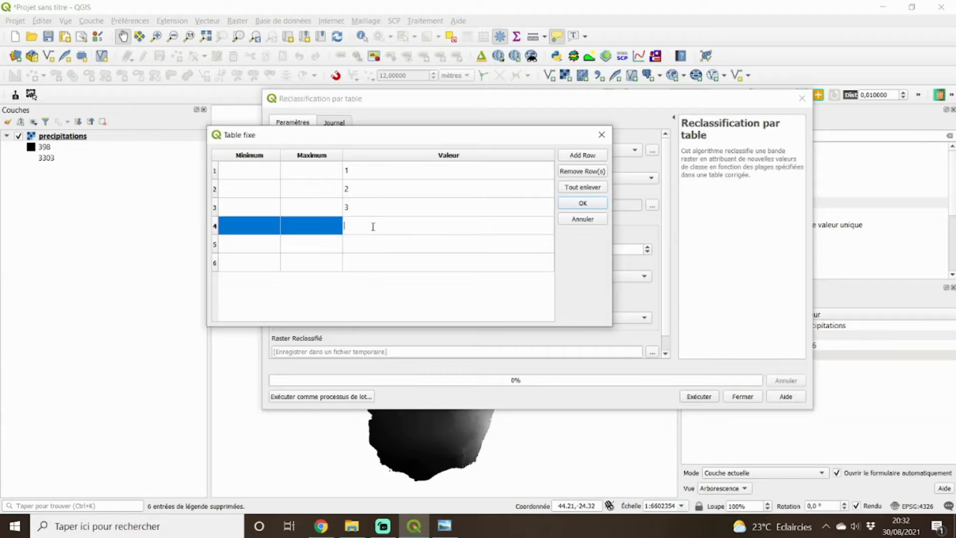
{"action": "type", "text": "4"}
{"action": "double_click", "coordinate": [374, 244]}
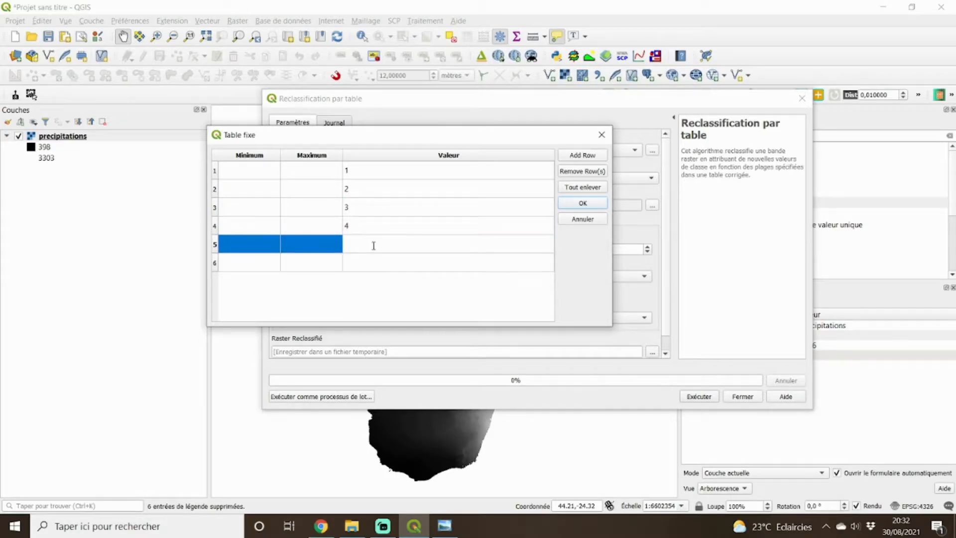
{"action": "type", "text": "5"}
{"action": "double_click", "coordinate": [375, 264]}
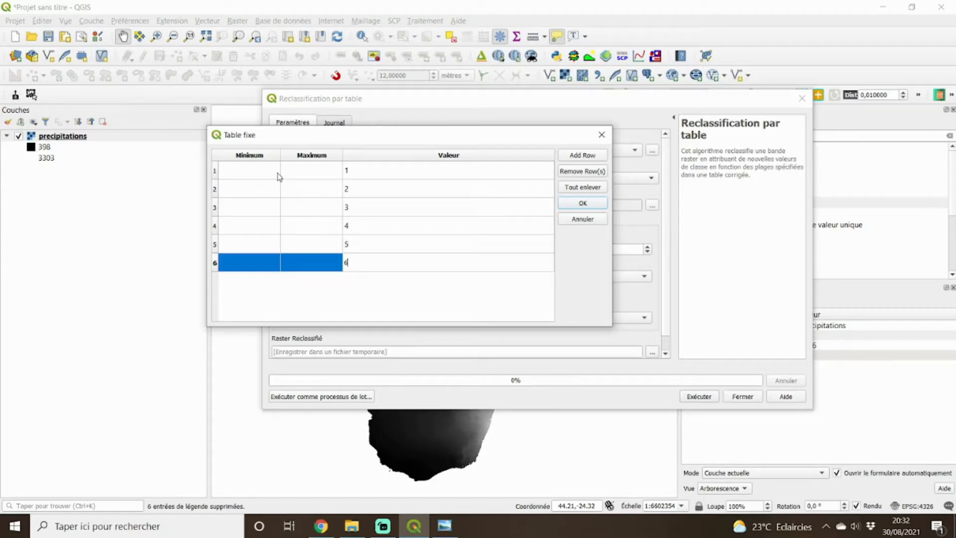
{"action": "left_click", "coordinate": [493, 303]}
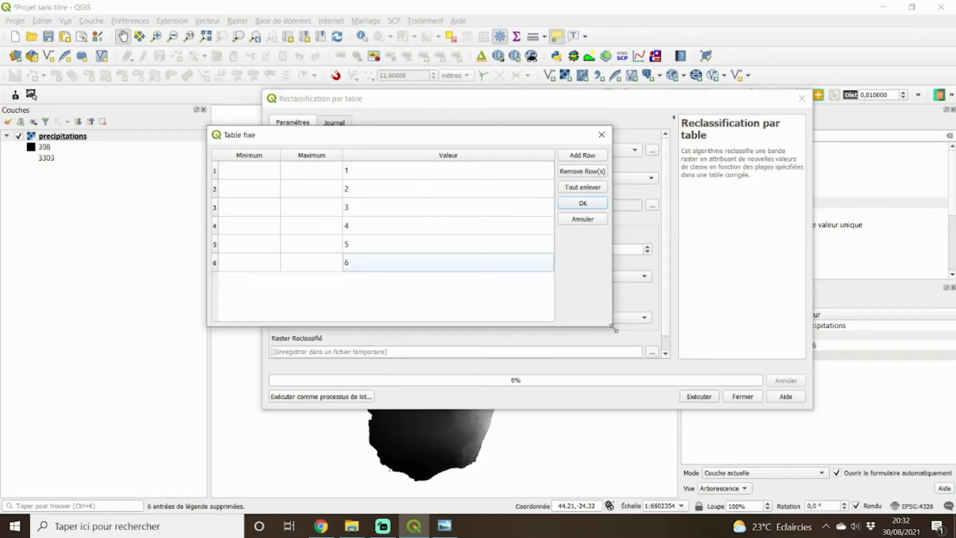
{"action": "left_click_drag", "start_coordinate": [615, 329], "coordinate": [620, 360]}
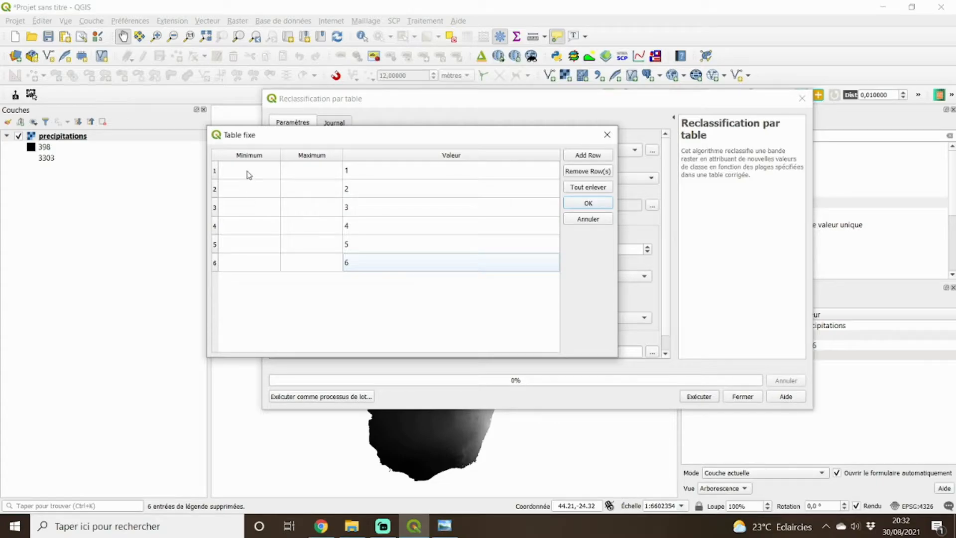
{"action": "left_click", "coordinate": [445, 525]}
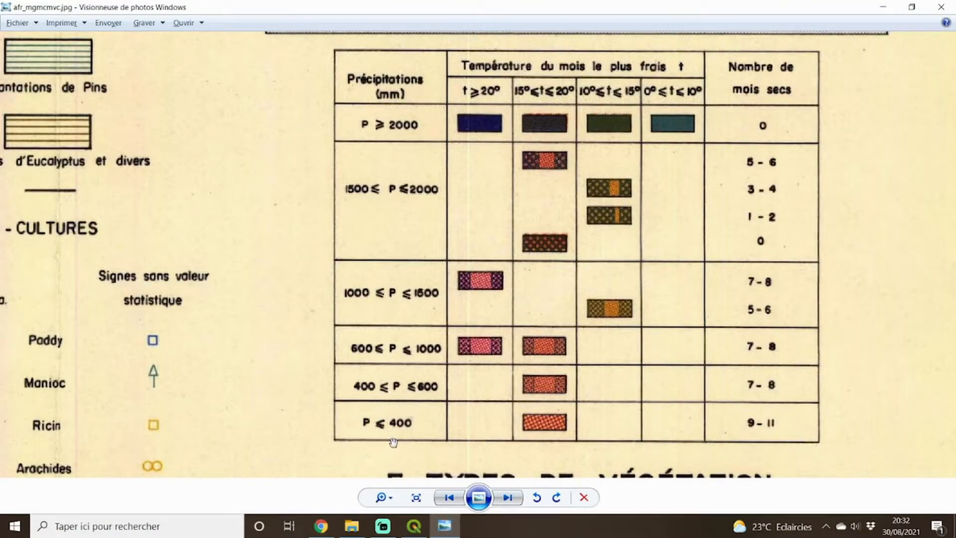
{"action": "left_click", "coordinate": [414, 526]}
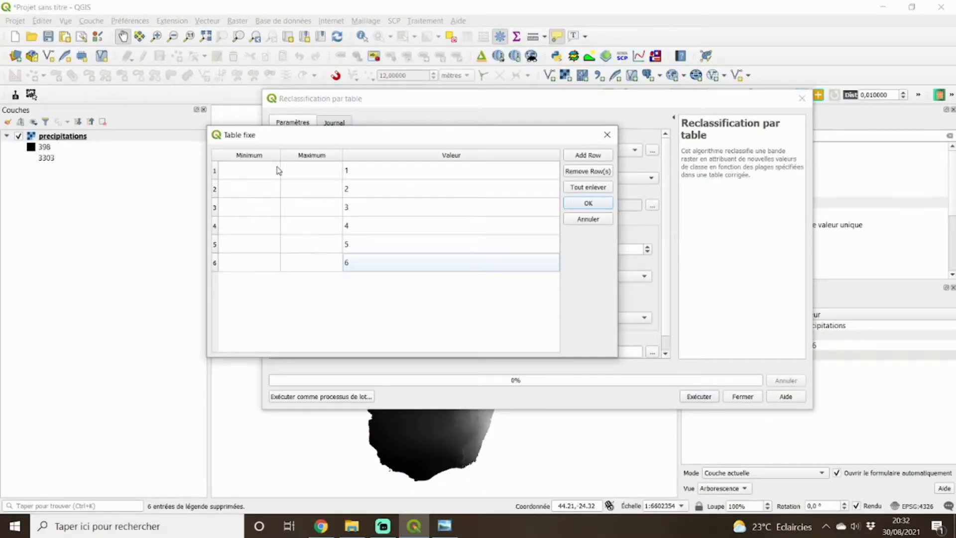
{"action": "left_click", "coordinate": [304, 173]}
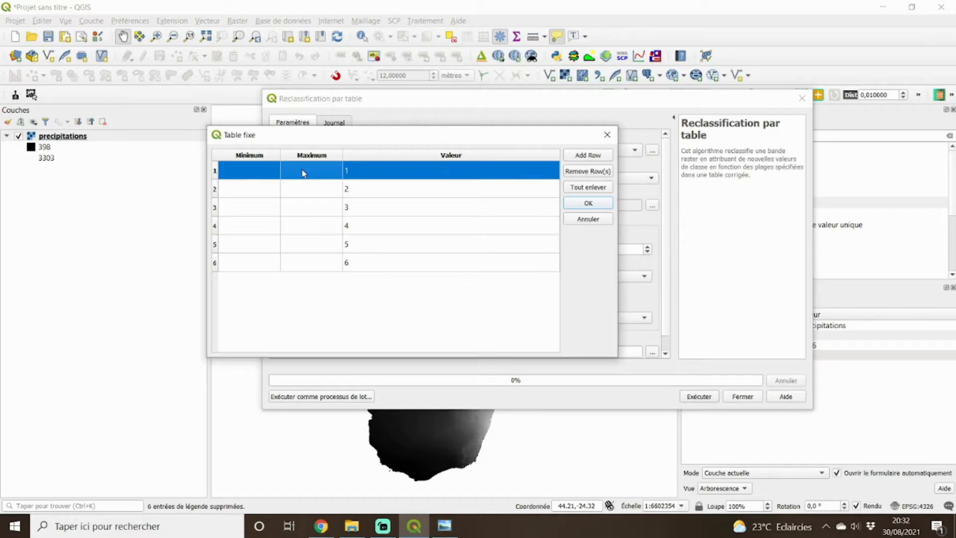
{"action": "double_click", "coordinate": [303, 172]}
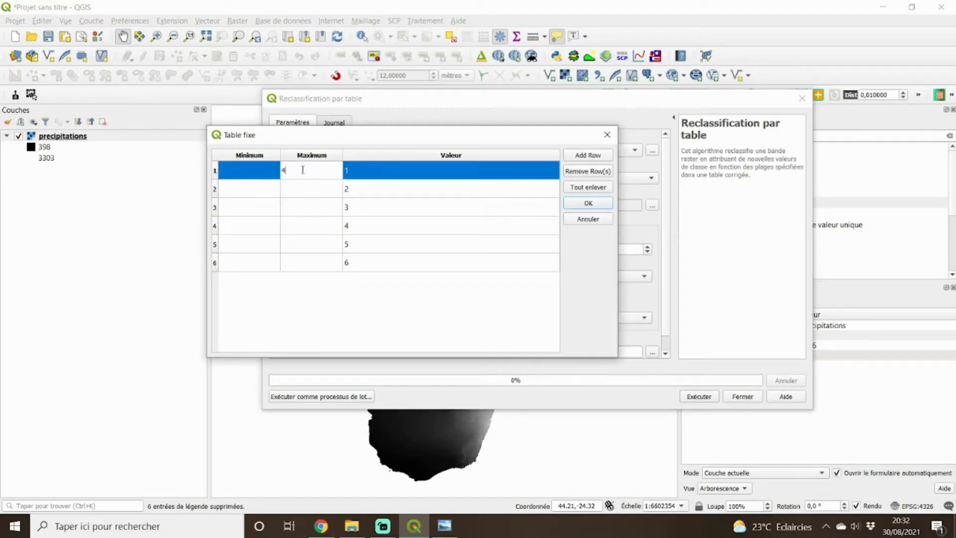
{"action": "double_click", "coordinate": [248, 171]}
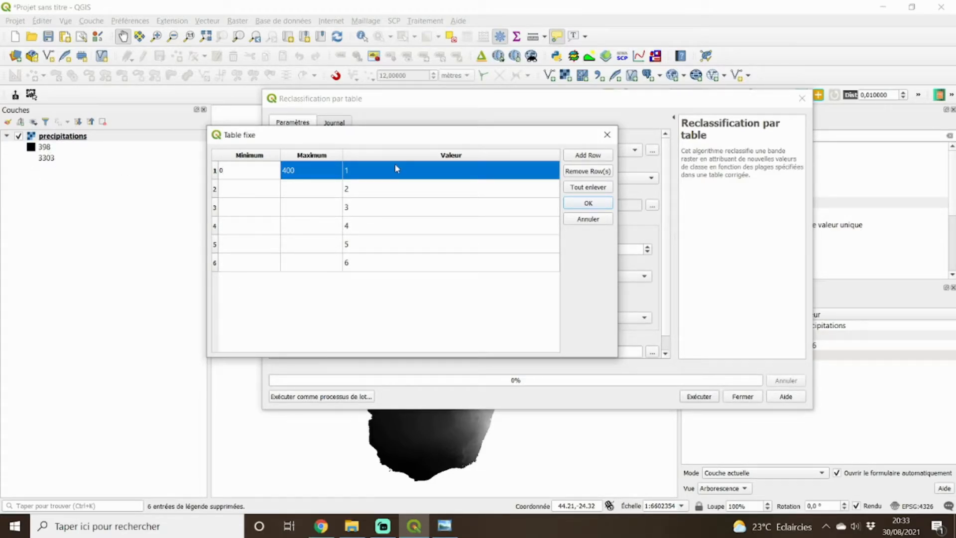
{"action": "left_click", "coordinate": [610, 218]}
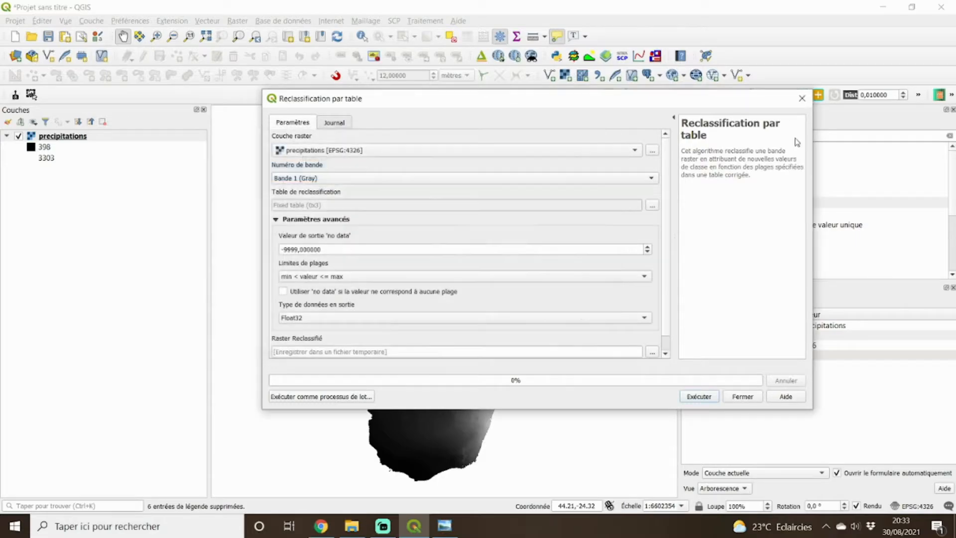
{"action": "left_click", "coordinate": [800, 99]}
Examine the band 1 minimum and maximum statistics in the precipitations layer's properties, and close them.
{"action": "right_click", "coordinate": [69, 136]}
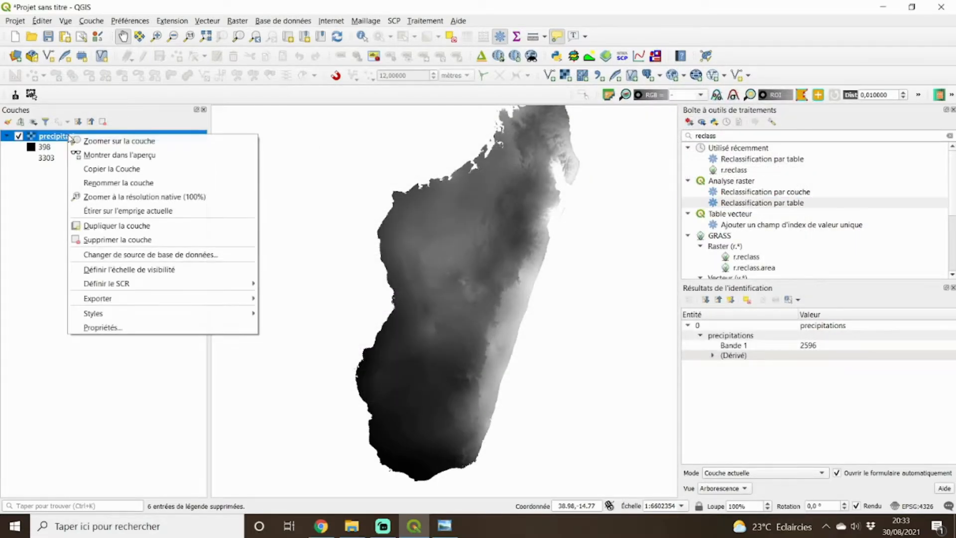
{"action": "left_click", "coordinate": [170, 329]}
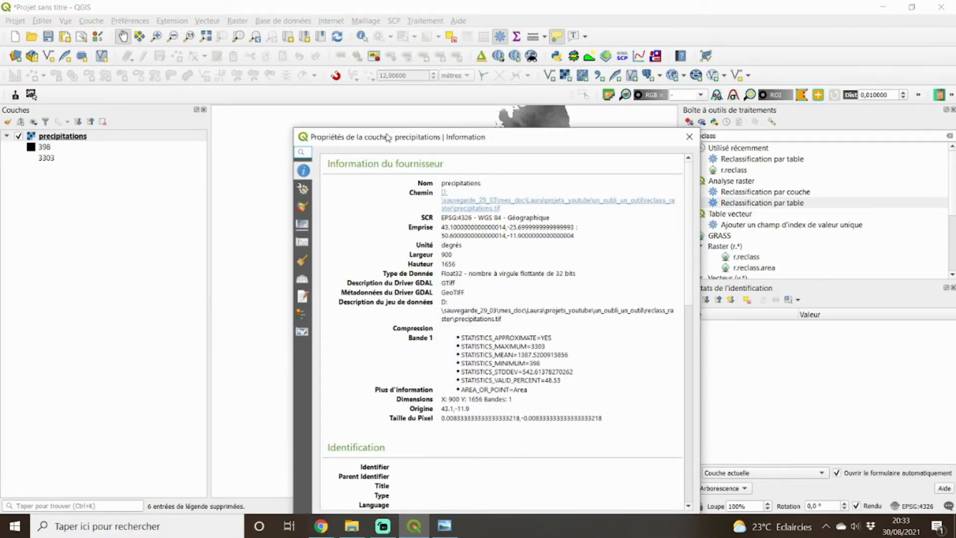
{"action": "left_click_drag", "start_coordinate": [388, 138], "coordinate": [227, 57]}
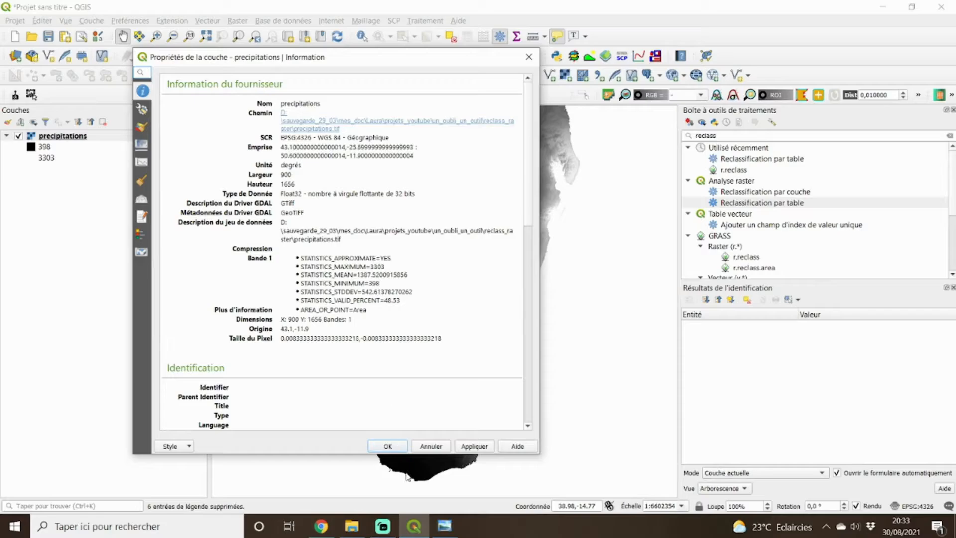
{"action": "left_click", "coordinate": [387, 448]}
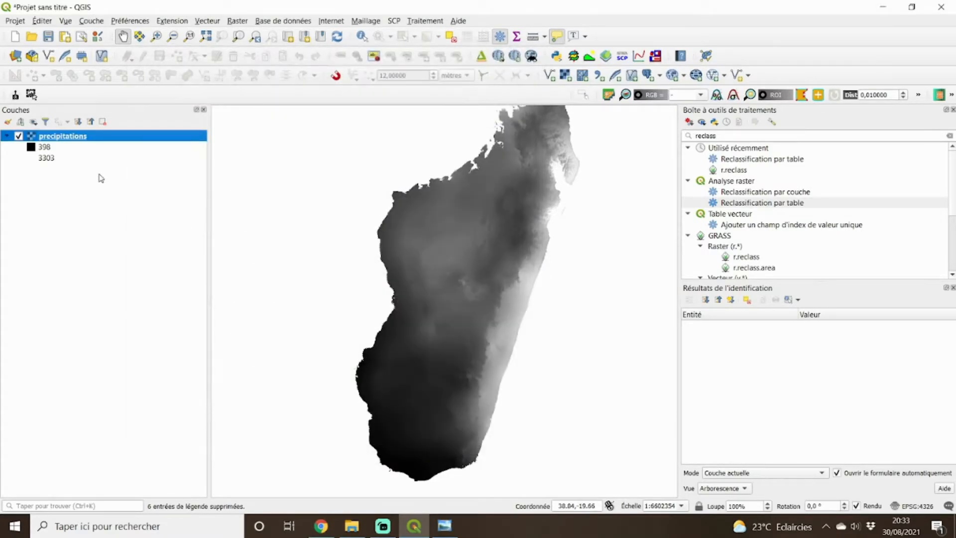
Reopen the Reclassification par table tool and add six empty rows to its reclassification table.
{"action": "double_click", "coordinate": [748, 206]}
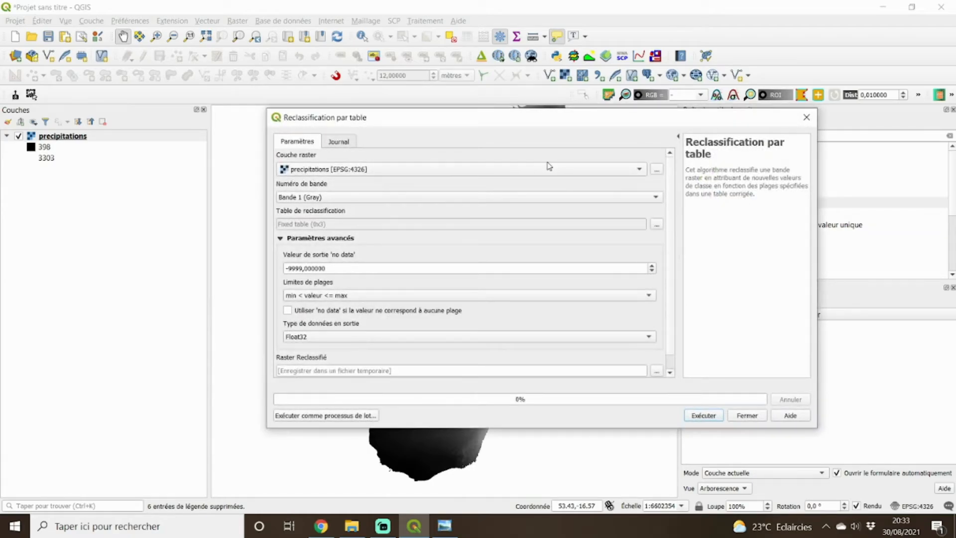
{"action": "left_click", "coordinate": [656, 225]}
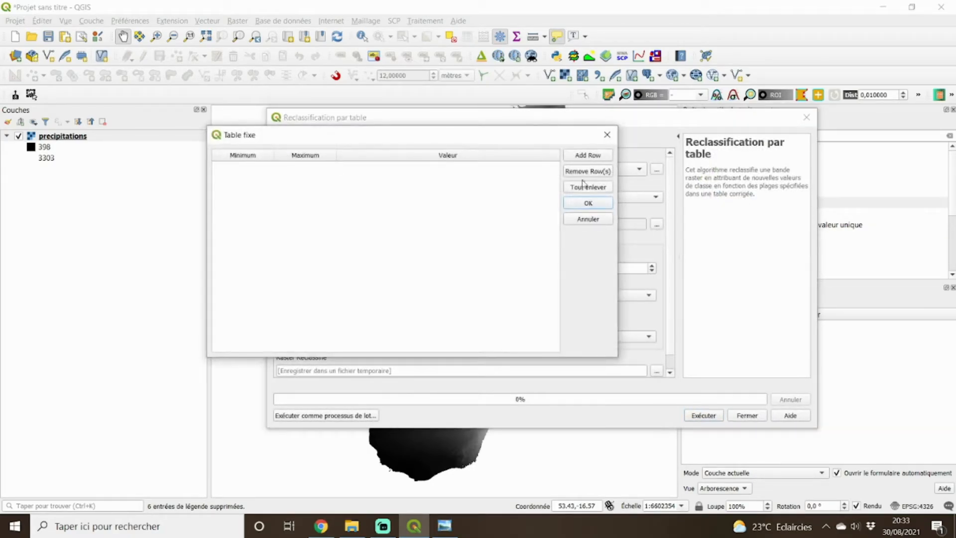
{"action": "left_click", "coordinate": [579, 157]}
{"action": "left_click", "coordinate": [579, 157]}
{"action": "left_click", "coordinate": [579, 157]}
{"action": "left_click", "coordinate": [579, 156]}
{"action": "left_click", "coordinate": [579, 157]}
{"action": "left_click", "coordinate": [579, 156]}
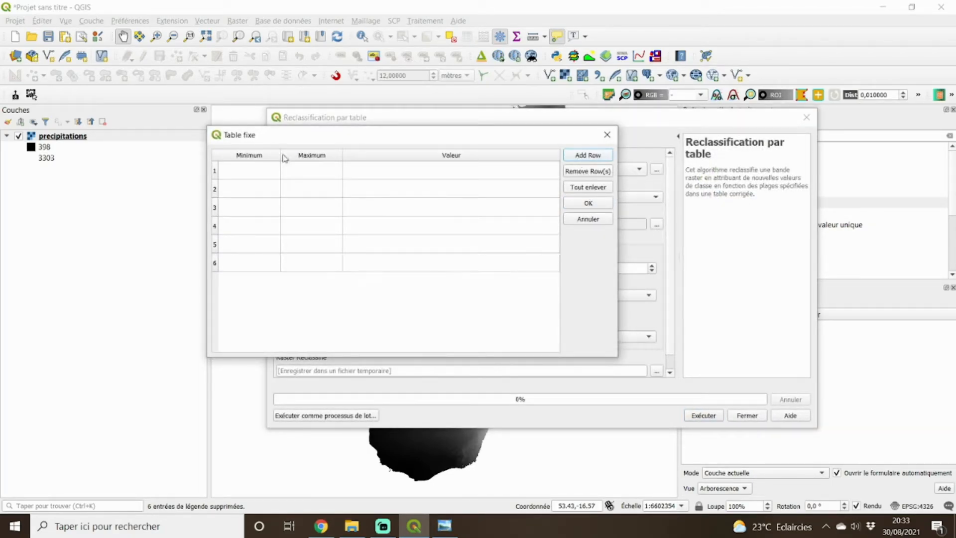
Define the first class row with minimum 398, maximum 400 and output value 1.
{"action": "double_click", "coordinate": [242, 174]}
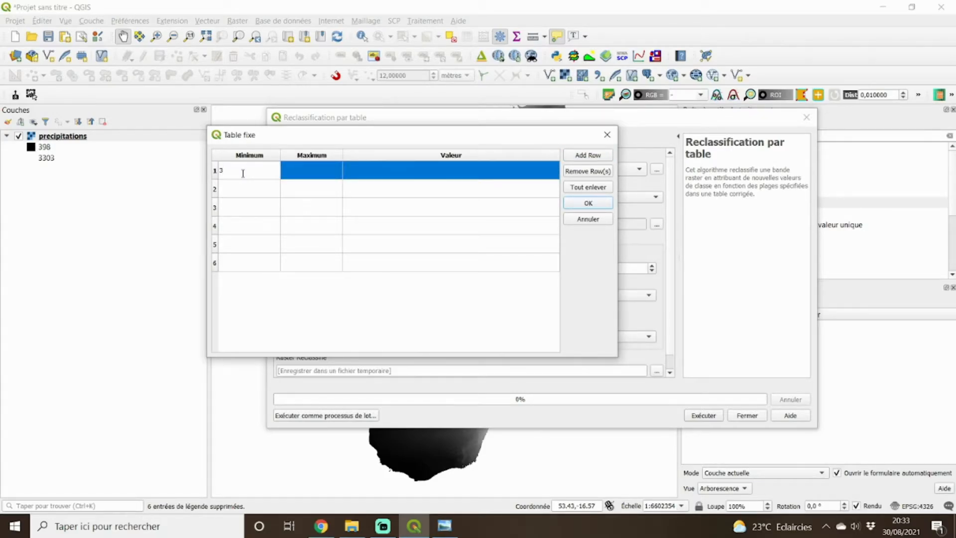
{"action": "double_click", "coordinate": [319, 175]}
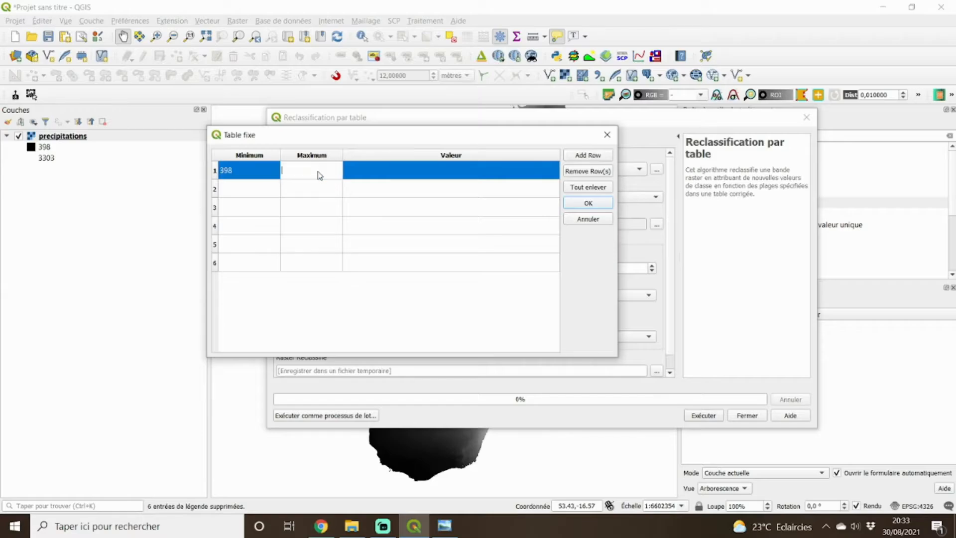
{"action": "left_click", "coordinate": [232, 177]}
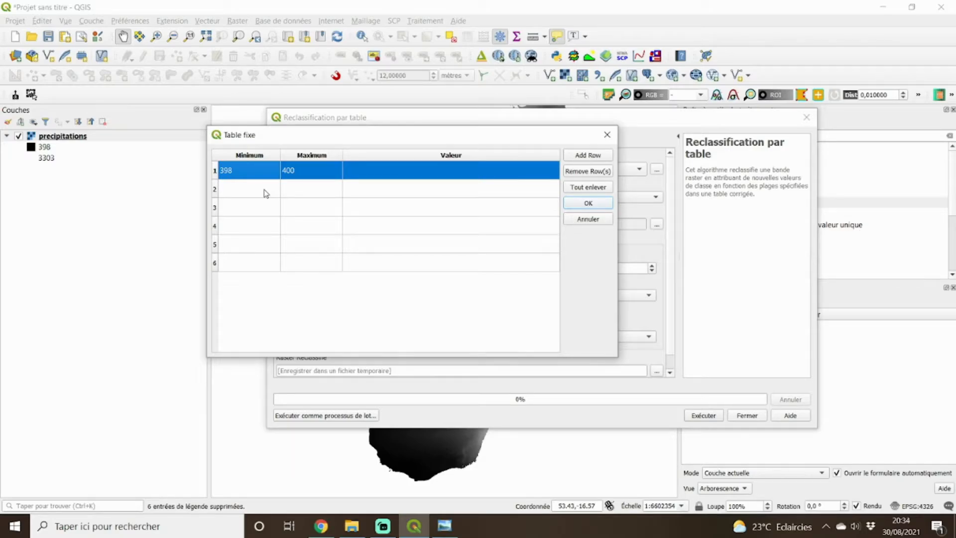
{"action": "double_click", "coordinate": [371, 178]}
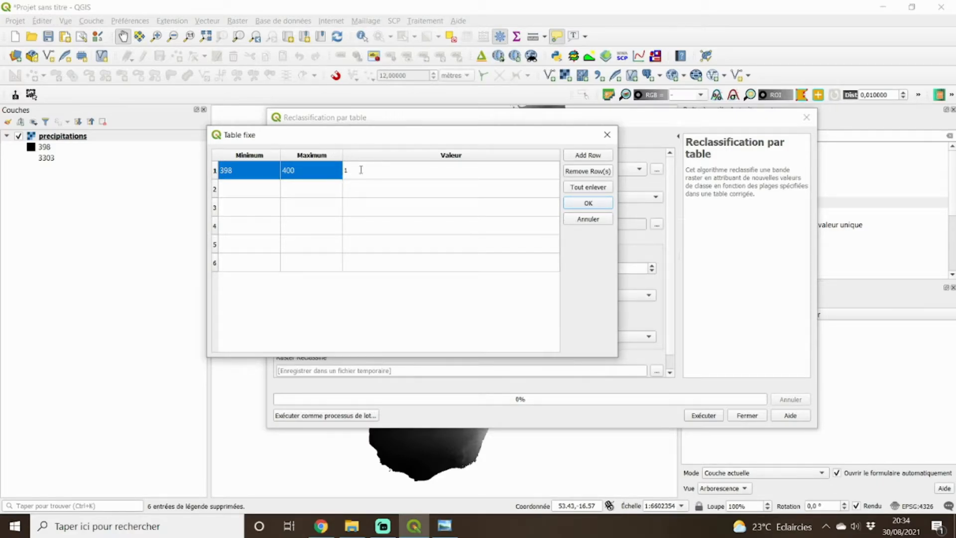
Define the second class row with minimum 400, maximum 600 and output value 2.
{"action": "left_click", "coordinate": [257, 189]}
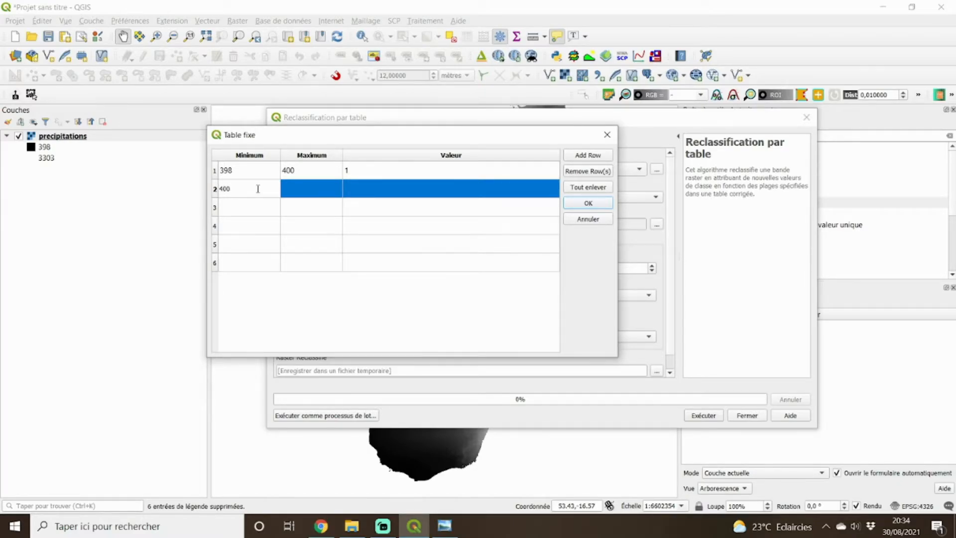
{"action": "left_click", "coordinate": [314, 191]}
{"action": "type", "text": "600"}
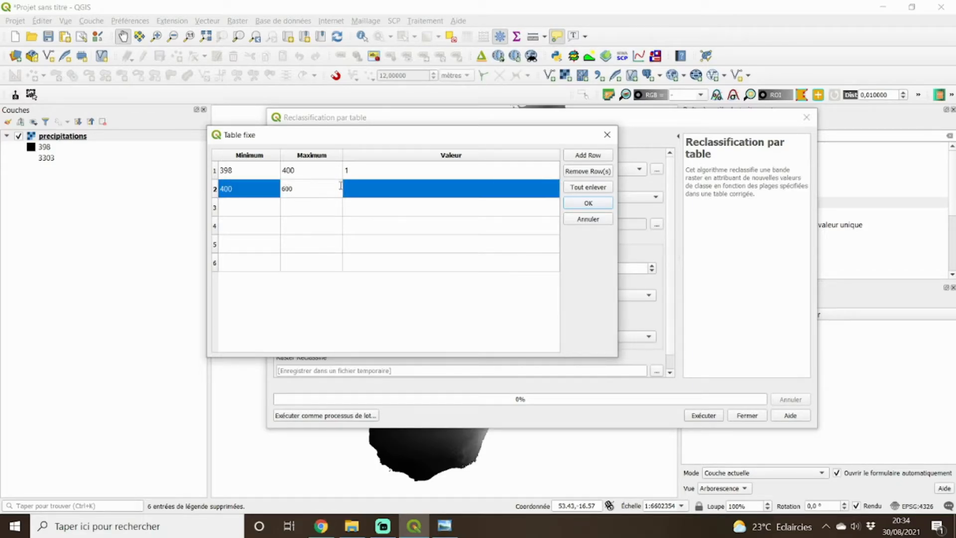
{"action": "left_click", "coordinate": [371, 189]}
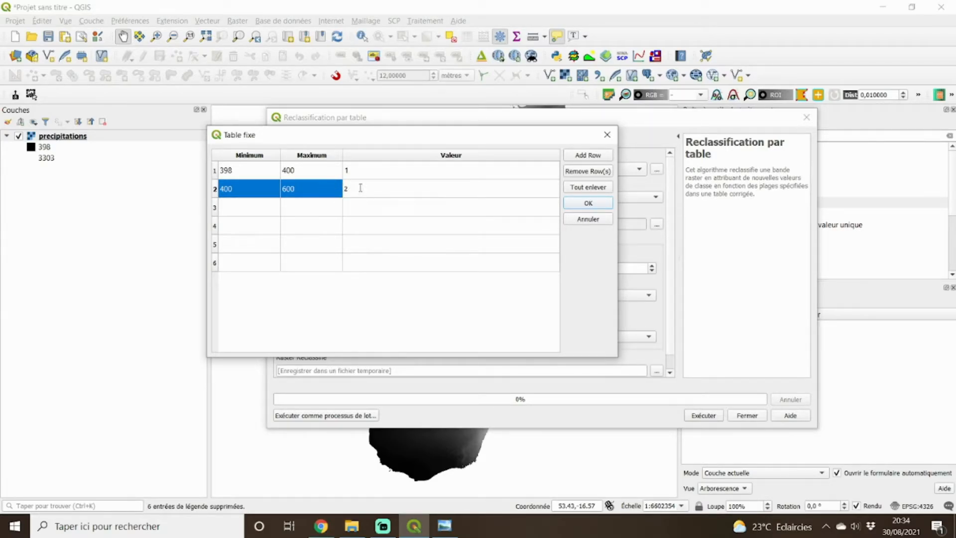
Set the third class row's range to 600–1000 and the fourth row's range to 1000–1500.
{"action": "left_click", "coordinate": [249, 209]}
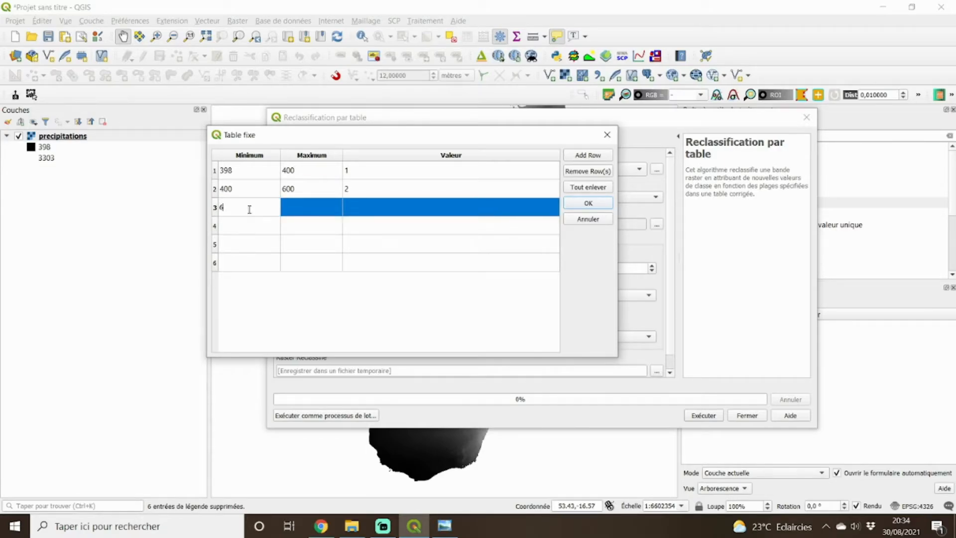
{"action": "left_click", "coordinate": [309, 204]}
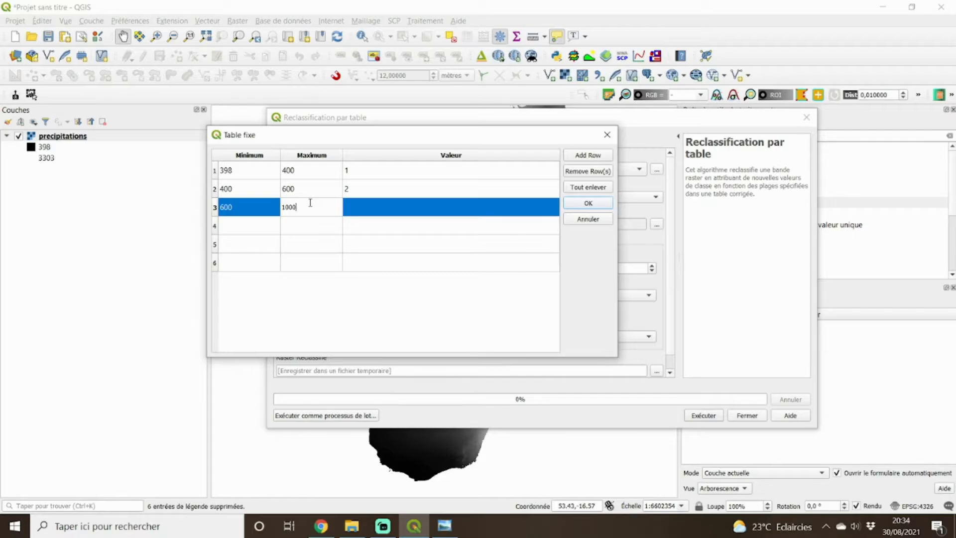
{"action": "left_click", "coordinate": [260, 229]}
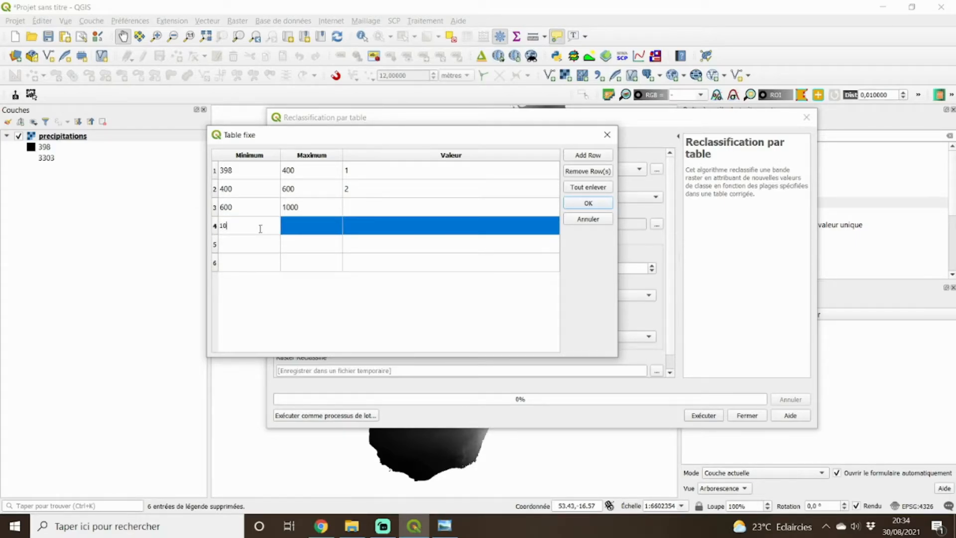
{"action": "left_click", "coordinate": [306, 226]}
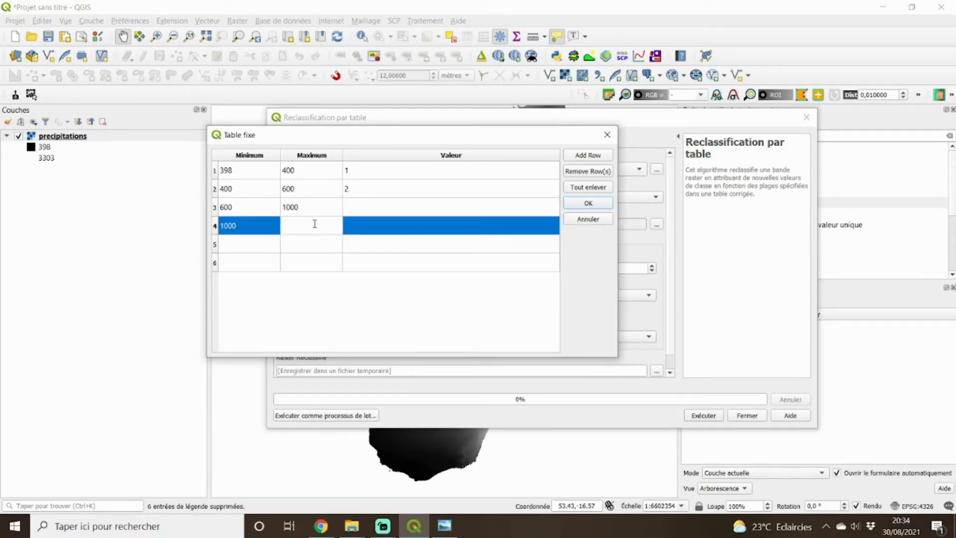
Set the fifth class row's range to 1500–2000 and the sixth row's range to 2000–3303.
{"action": "left_click", "coordinate": [284, 245]}
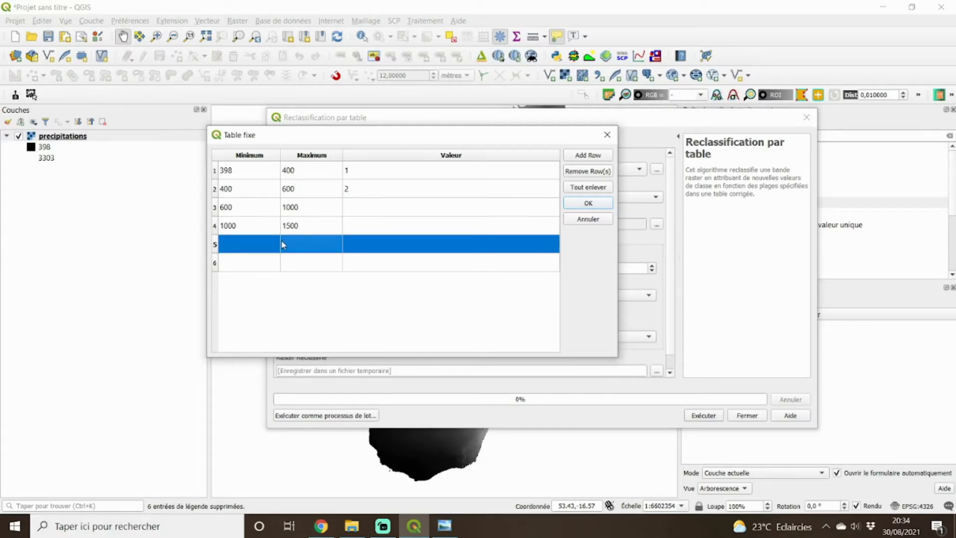
{"action": "left_click", "coordinate": [258, 249]}
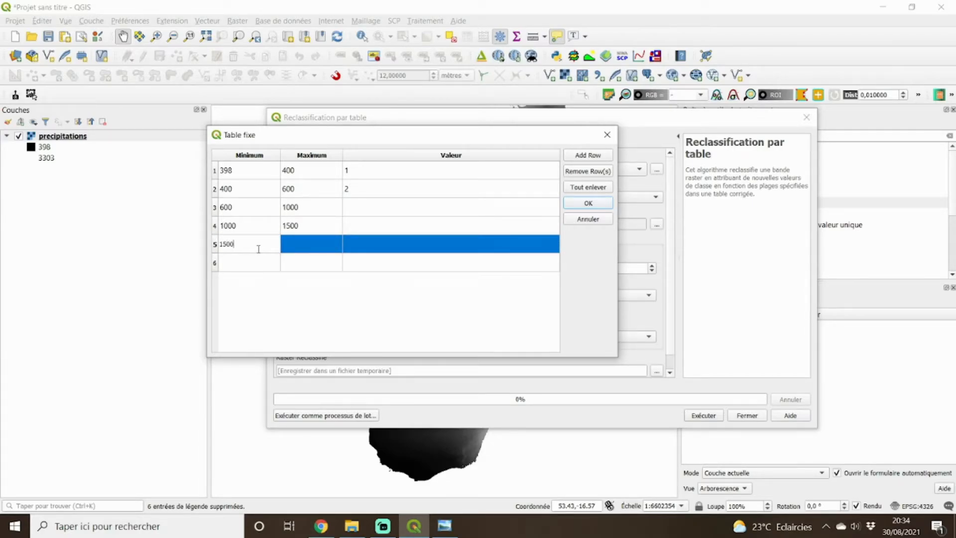
{"action": "left_click", "coordinate": [311, 245]}
{"action": "left_click", "coordinate": [312, 245]}
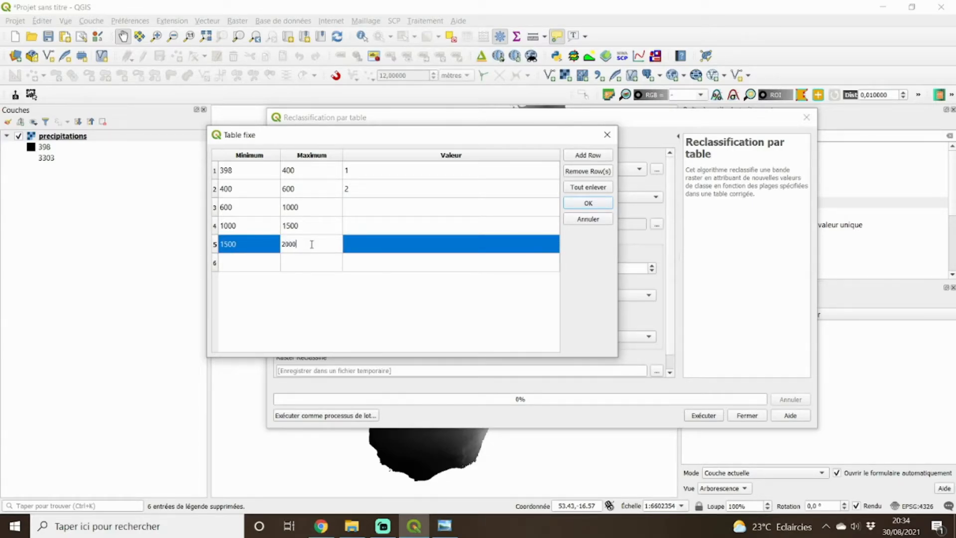
{"action": "left_click", "coordinate": [235, 261]}
{"action": "left_click", "coordinate": [235, 261]}
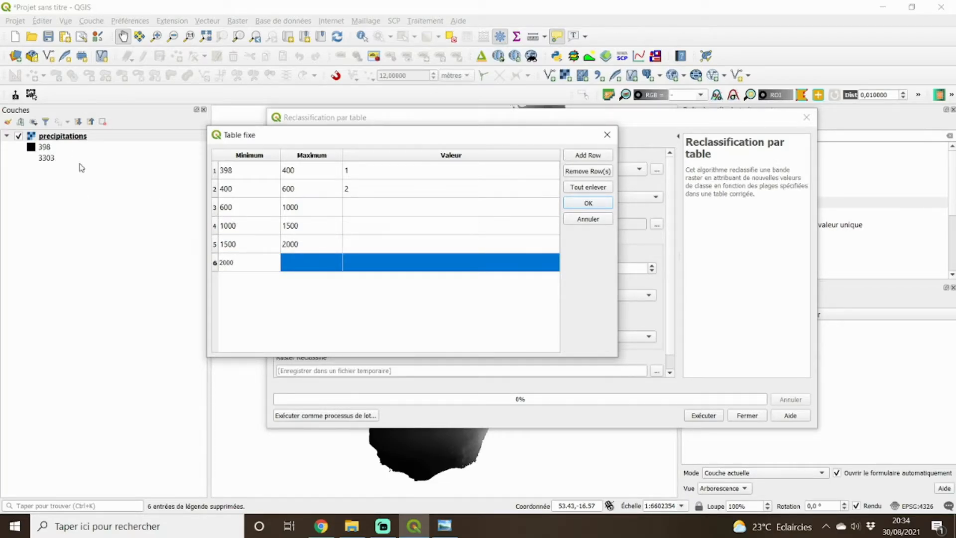
{"action": "left_click", "coordinate": [312, 263]}
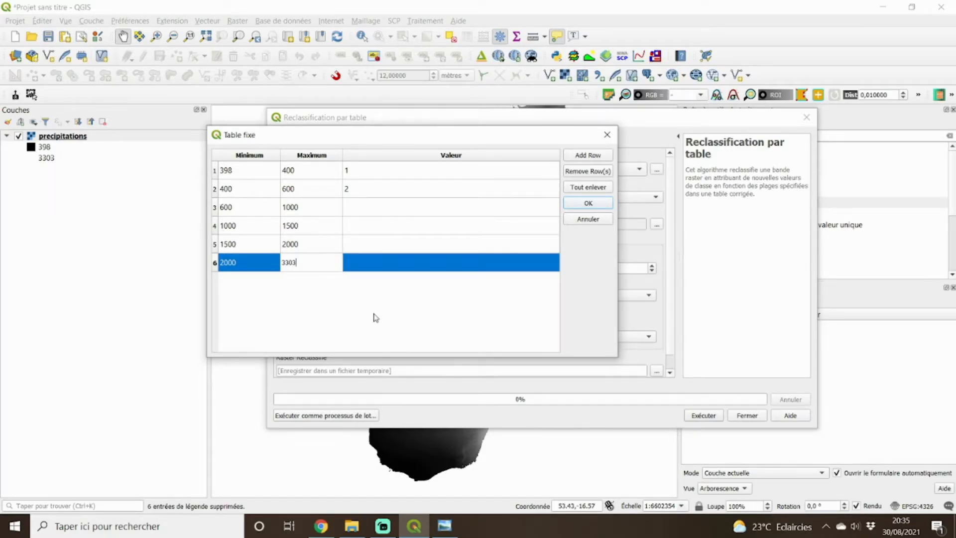
Assign output values 3, 4, 5 and 6 to the third through sixth class rows and accept the reclassification table.
{"action": "left_click", "coordinate": [444, 526]}
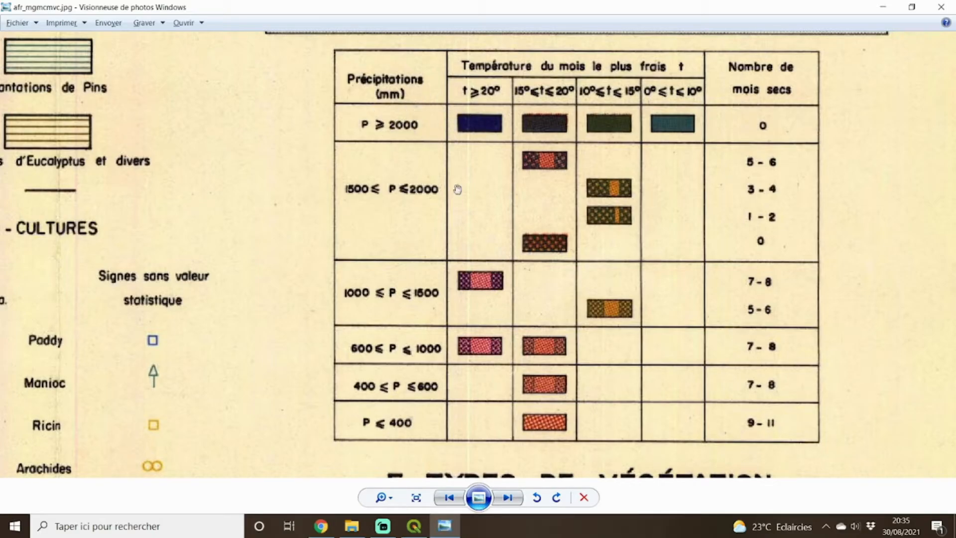
{"action": "left_click", "coordinate": [883, 7]}
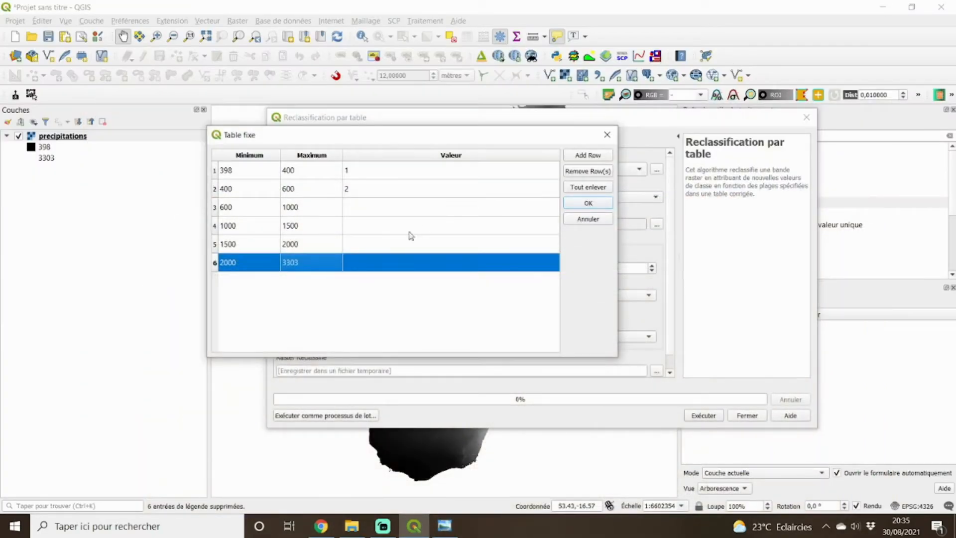
{"action": "double_click", "coordinate": [366, 205]}
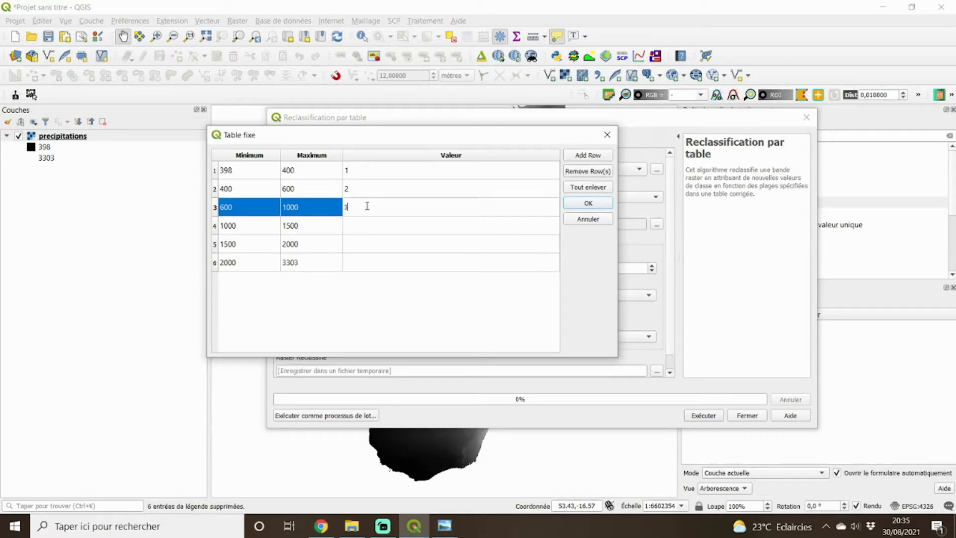
{"action": "double_click", "coordinate": [368, 225]}
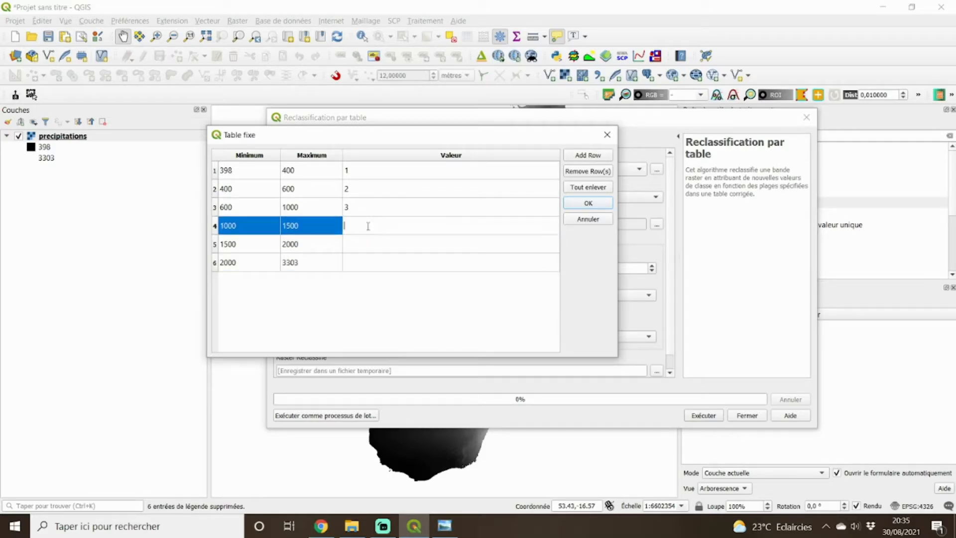
{"action": "double_click", "coordinate": [368, 244]}
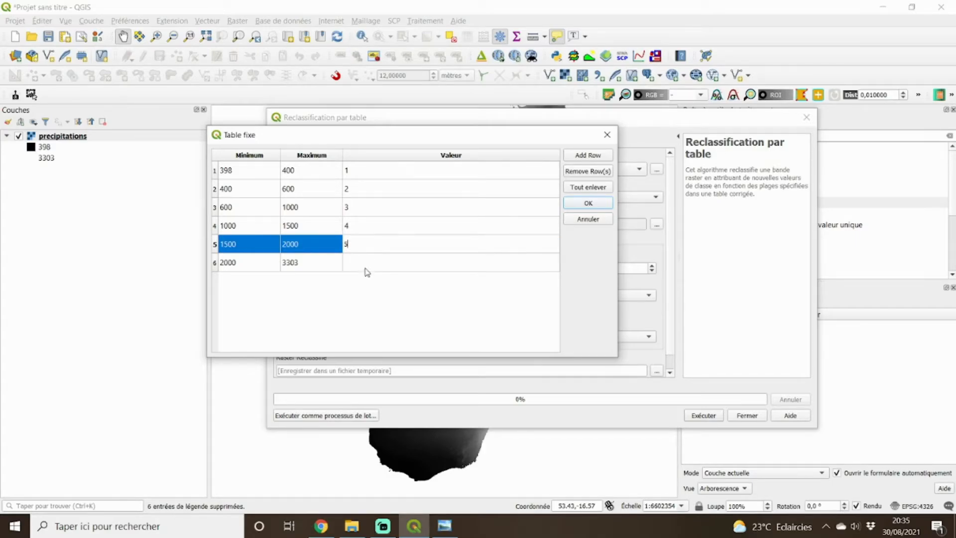
{"action": "double_click", "coordinate": [366, 262]}
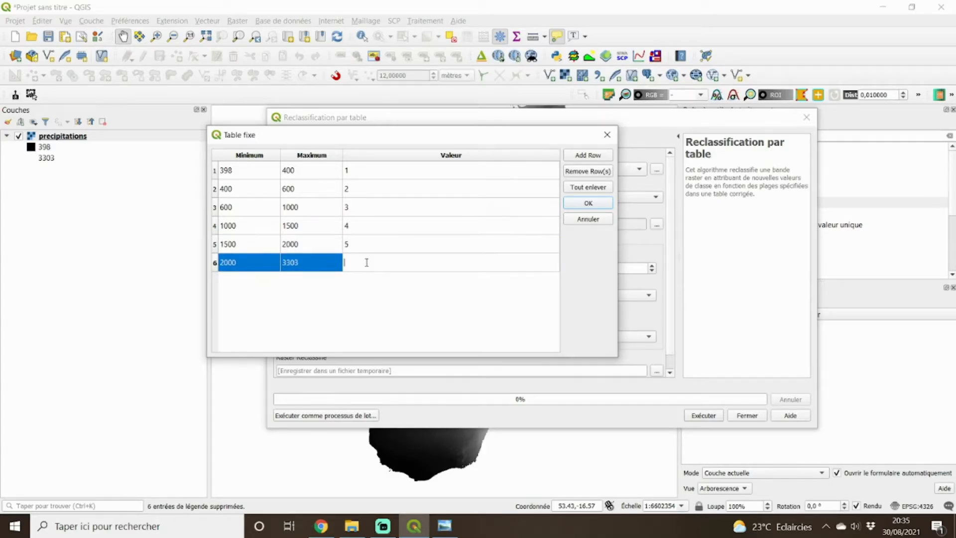
{"action": "left_click", "coordinate": [372, 305]}
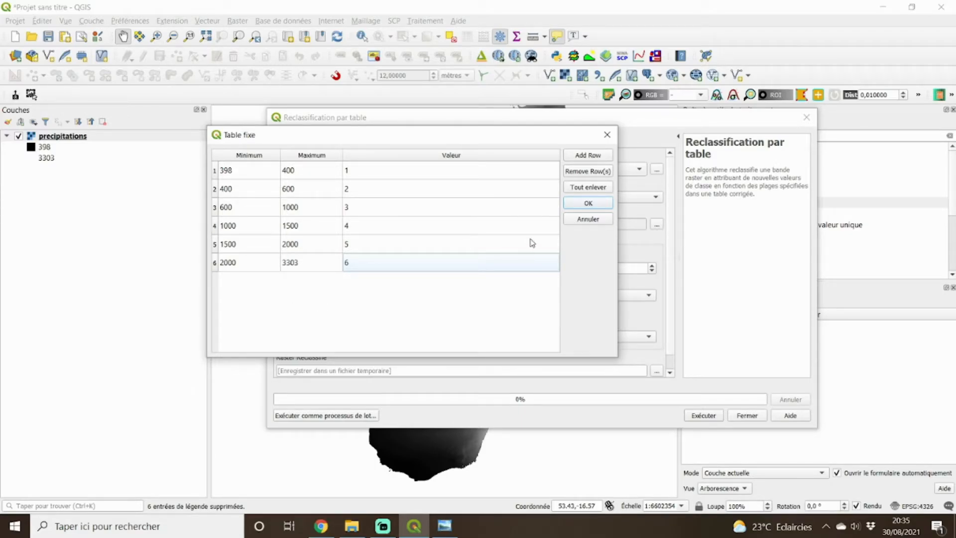
{"action": "left_click", "coordinate": [588, 203]}
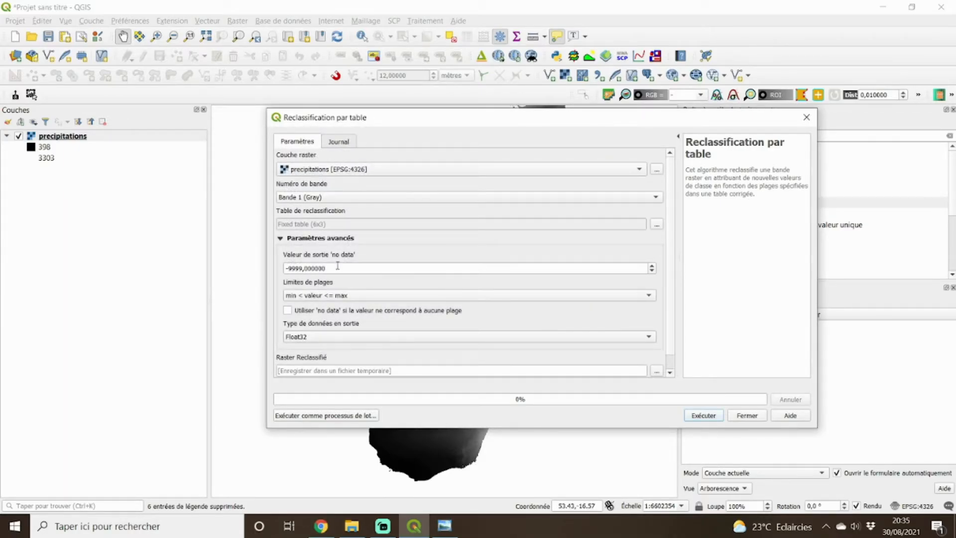
Review the completed reclassification table and compare its class limits with the precipitation legend in the scanned vegetation map.
{"action": "left_click", "coordinate": [658, 224]}
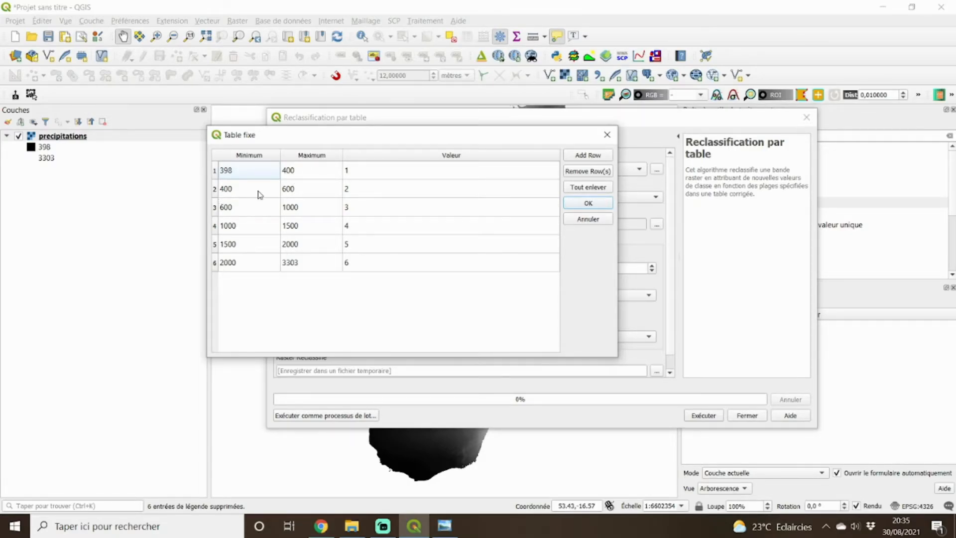
{"action": "left_click", "coordinate": [577, 205]}
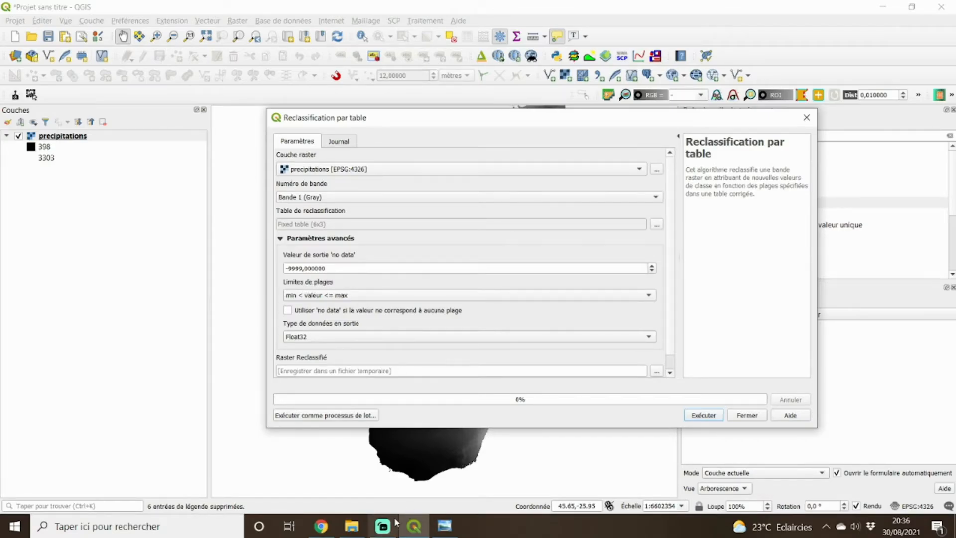
{"action": "left_click", "coordinate": [445, 526]}
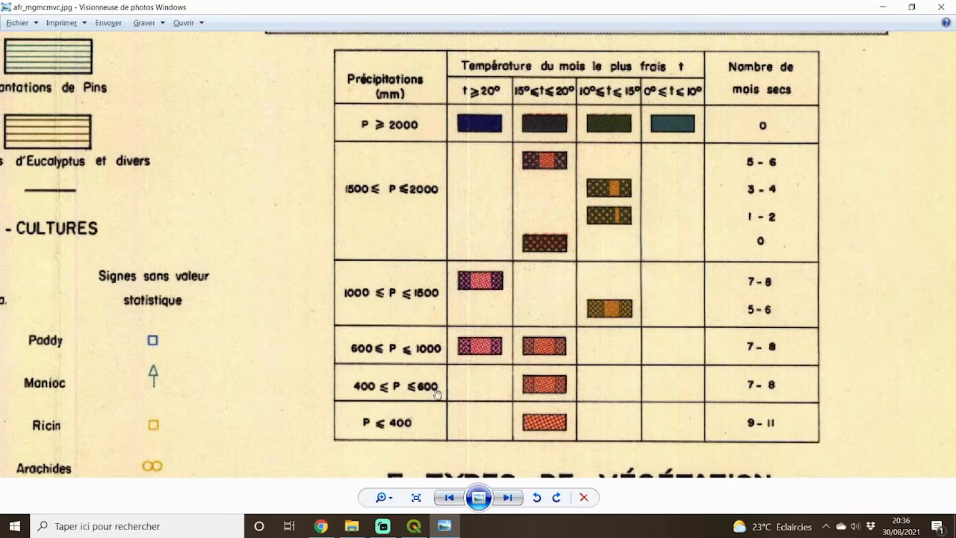
{"action": "left_click", "coordinate": [411, 529]}
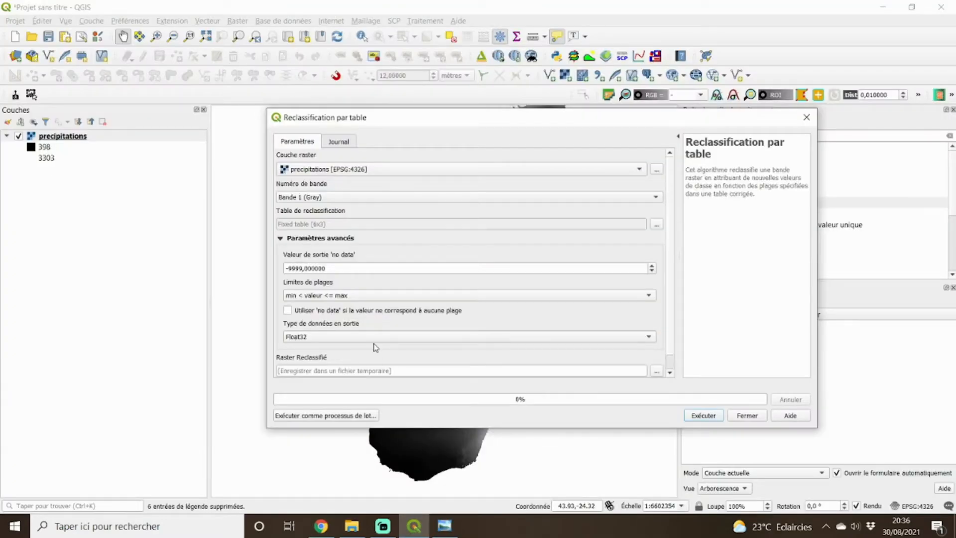